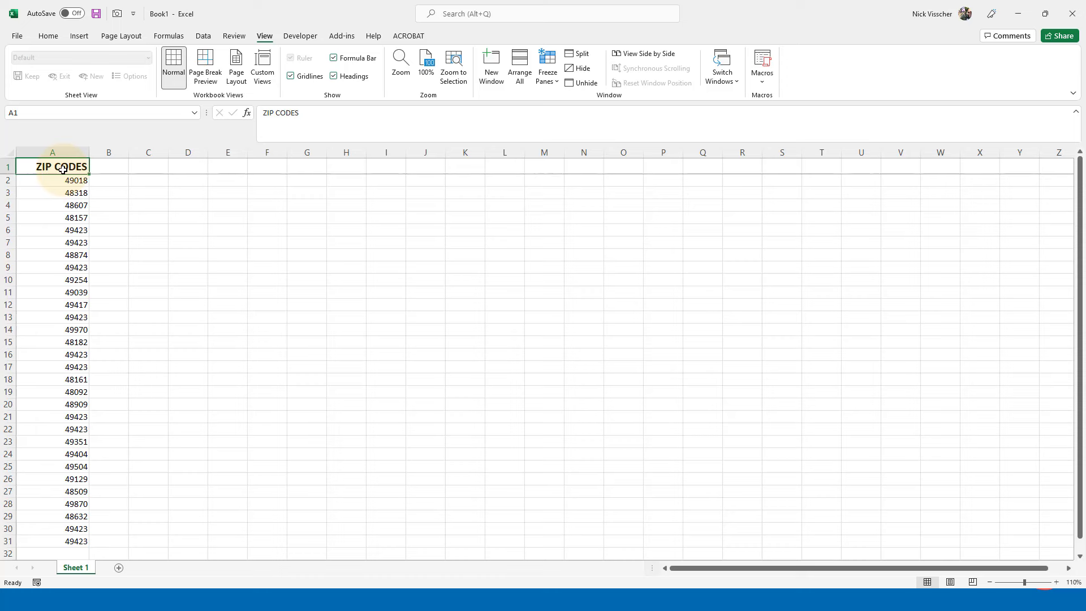
Insert a blank column A before the zip codes, shifting them to column B.
drag(50, 180, 56, 543)
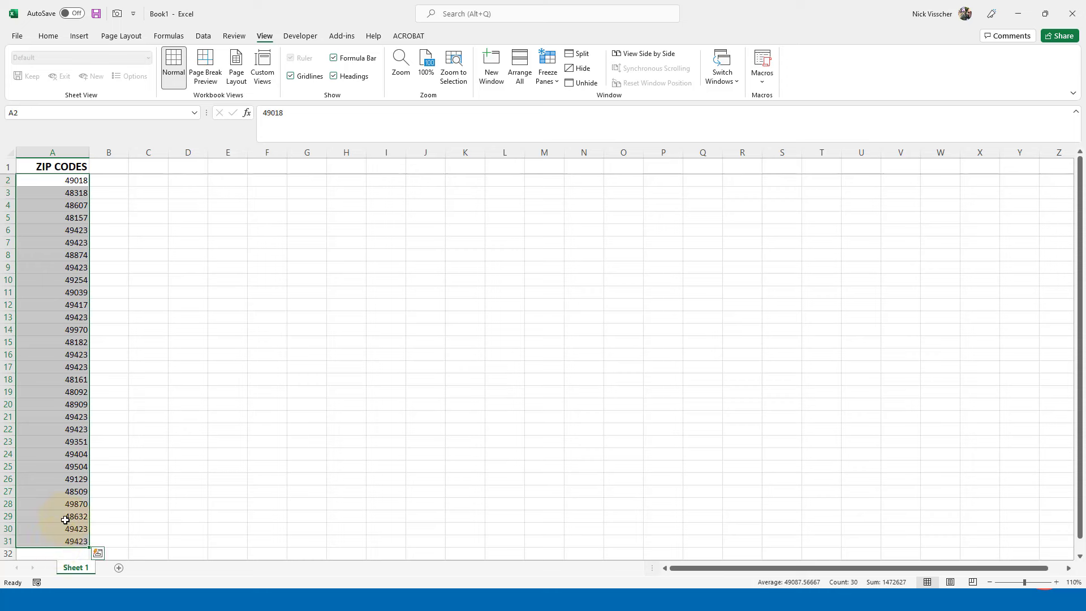
click(66, 148)
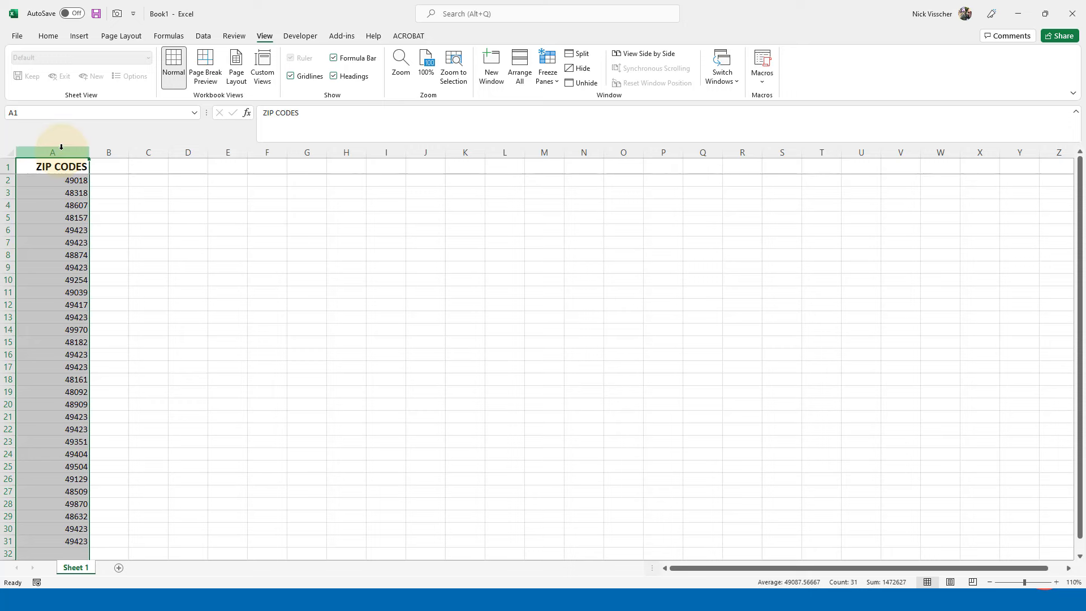
click(47, 36)
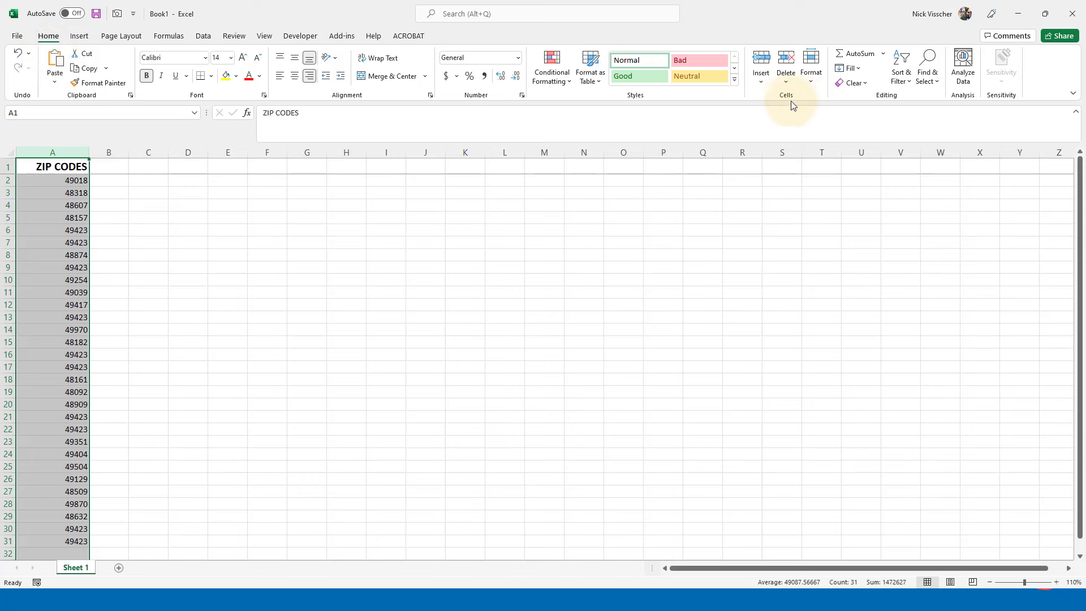
click(760, 57)
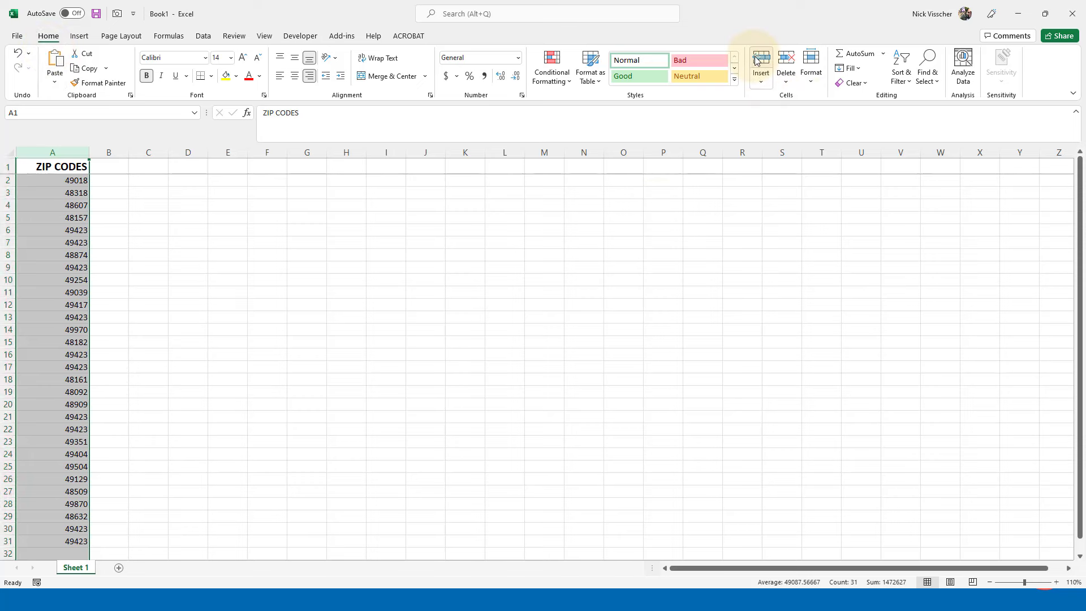
Enter the header # in A1 with the numbers 1, 2 and 3 below it.
click(38, 161)
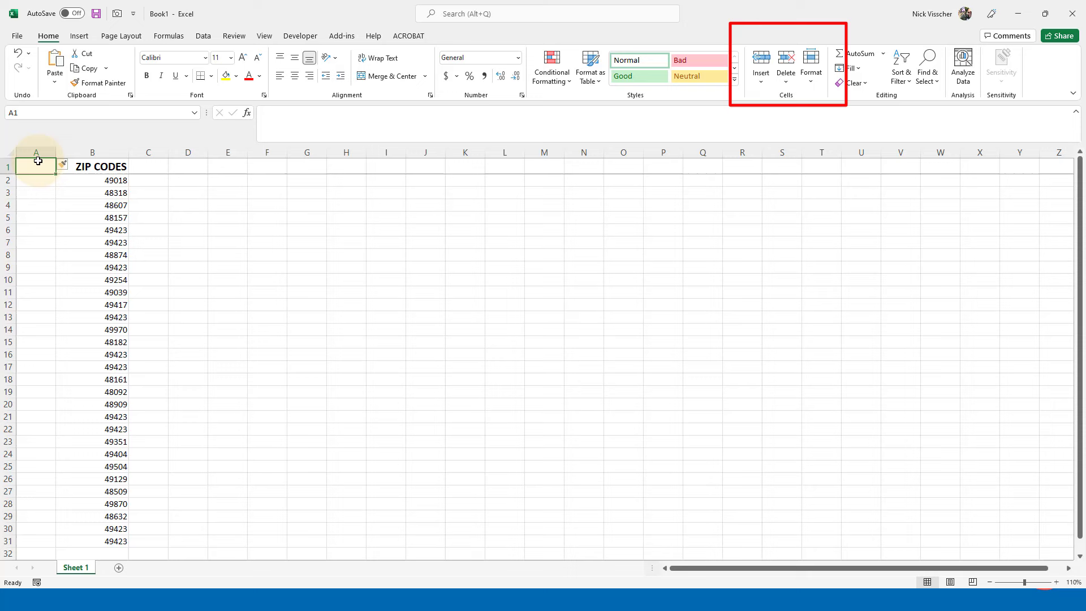
text(#)
key(Return)
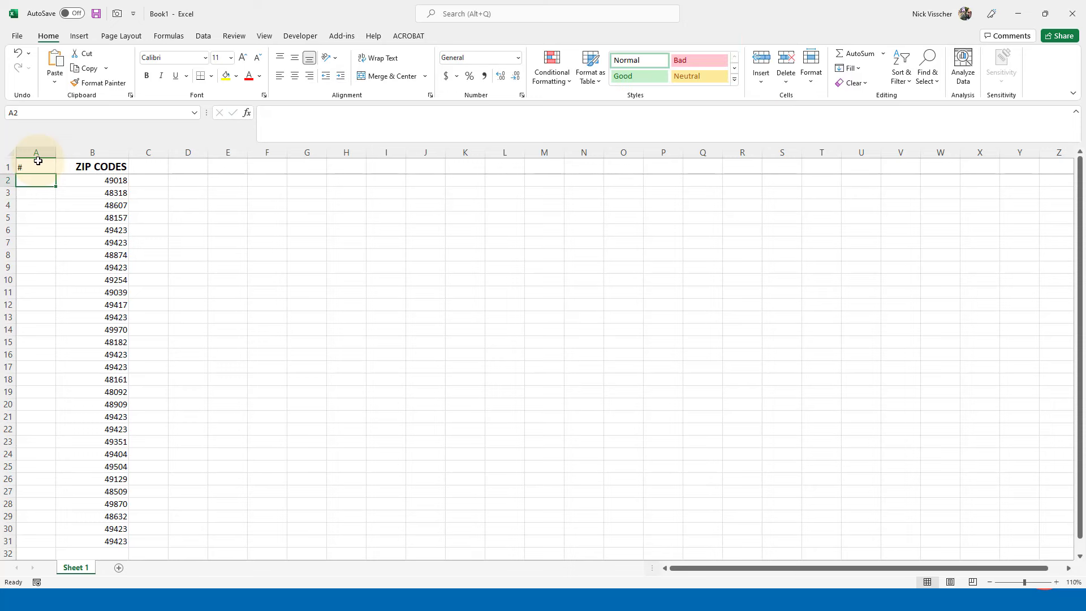
text(1)
key(Return)
text(2)
key(Return)
text(3)
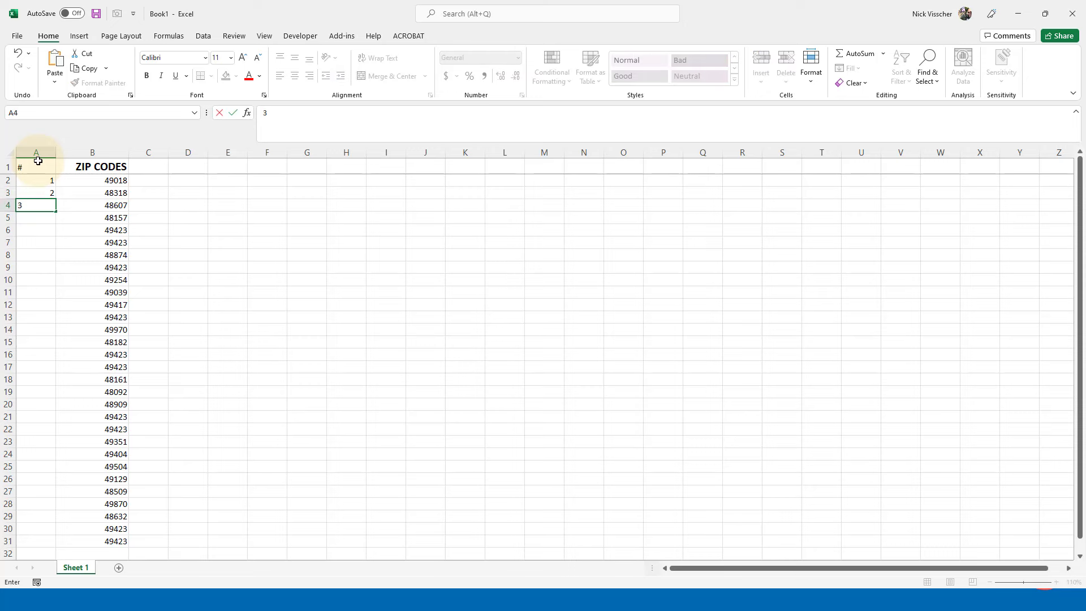
key(Return)
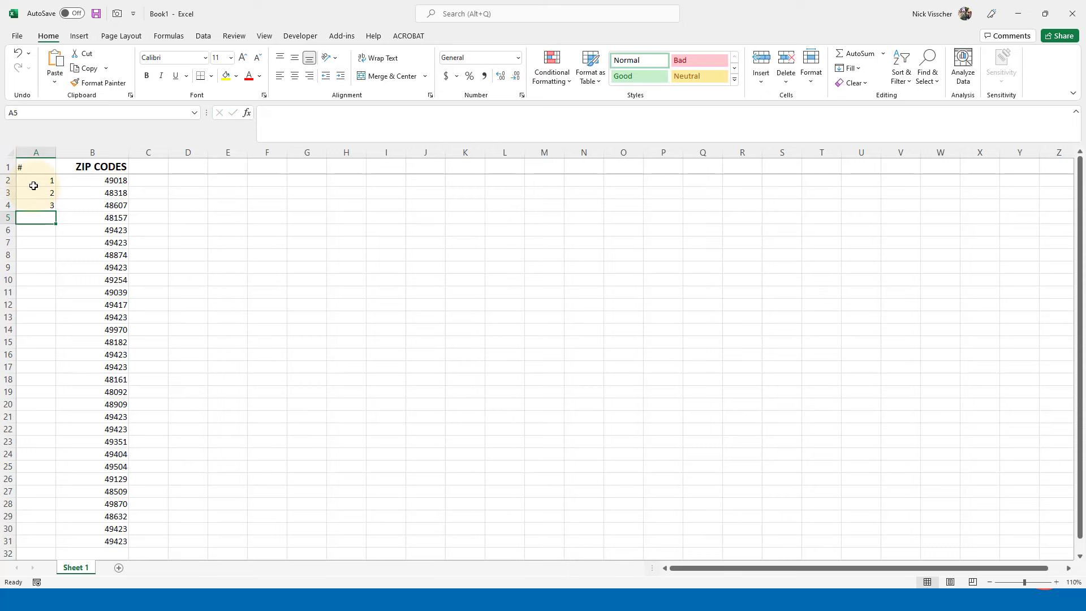
Fill the numbering down to 30 and narrow column A to fit.
drag(33, 182, 28, 204)
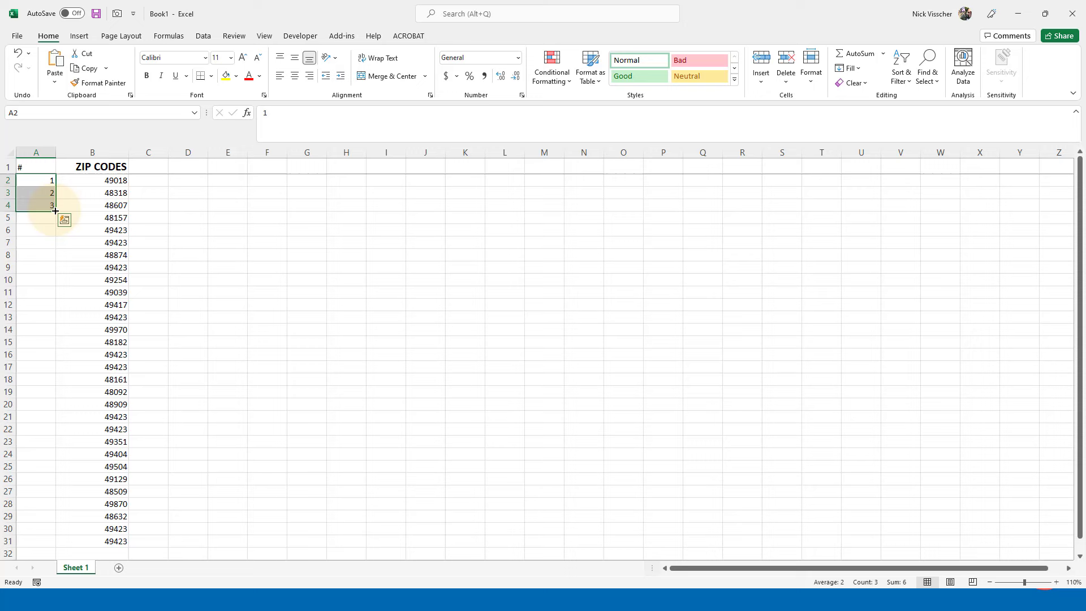
double_click(56, 212)
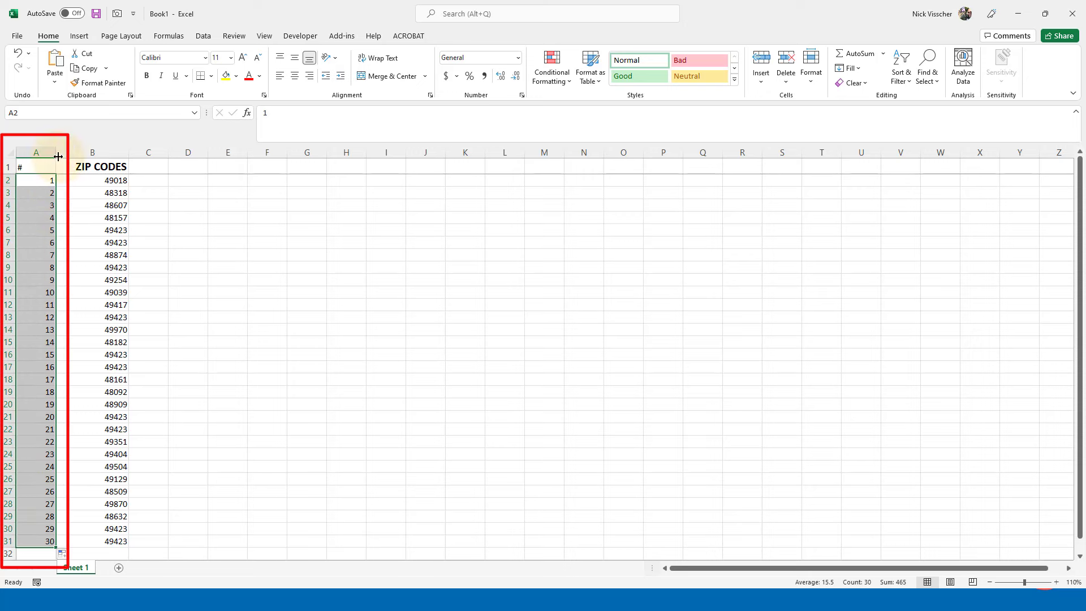
mouse_move(55, 152)
mouse_down()
mouse_move(33, 153)
mouse_move(40, 163)
mouse_up()
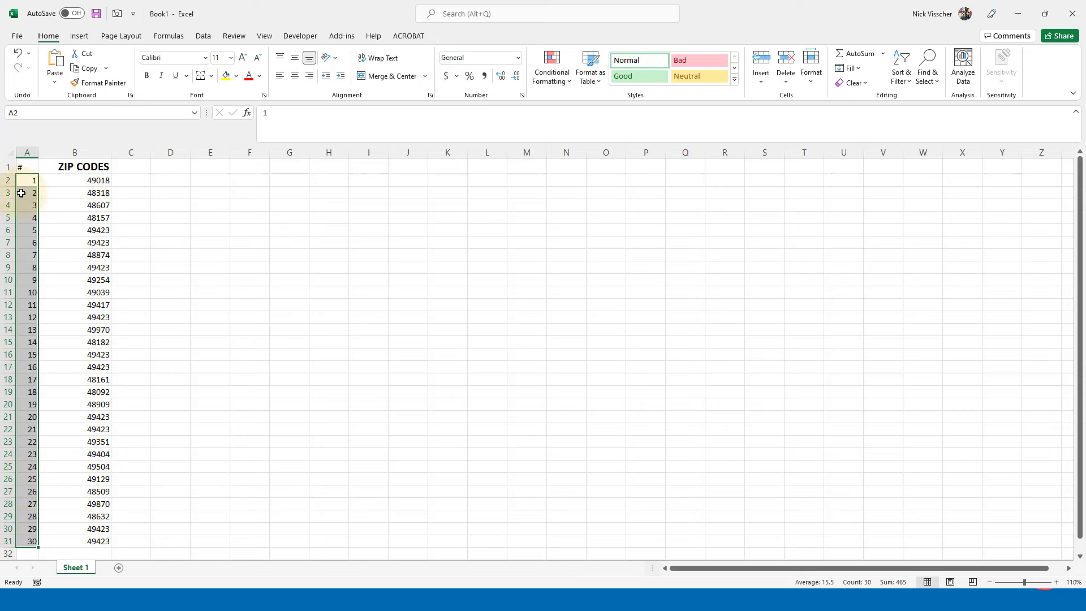
Make the # header in A1 bold at font size 12 to match ZIP CODES.
click(25, 167)
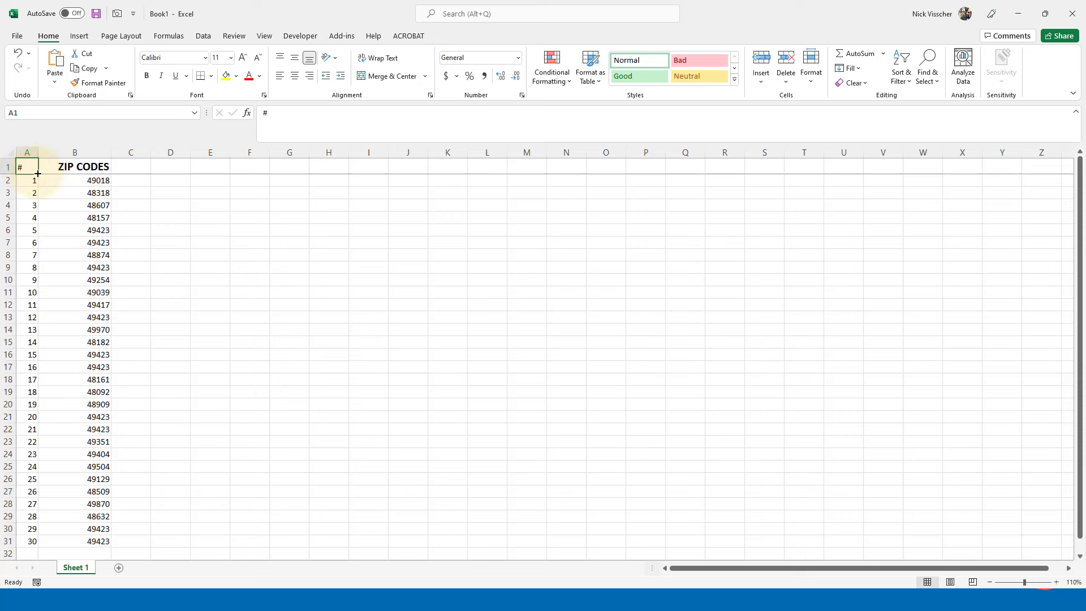
key(ctrl+b)
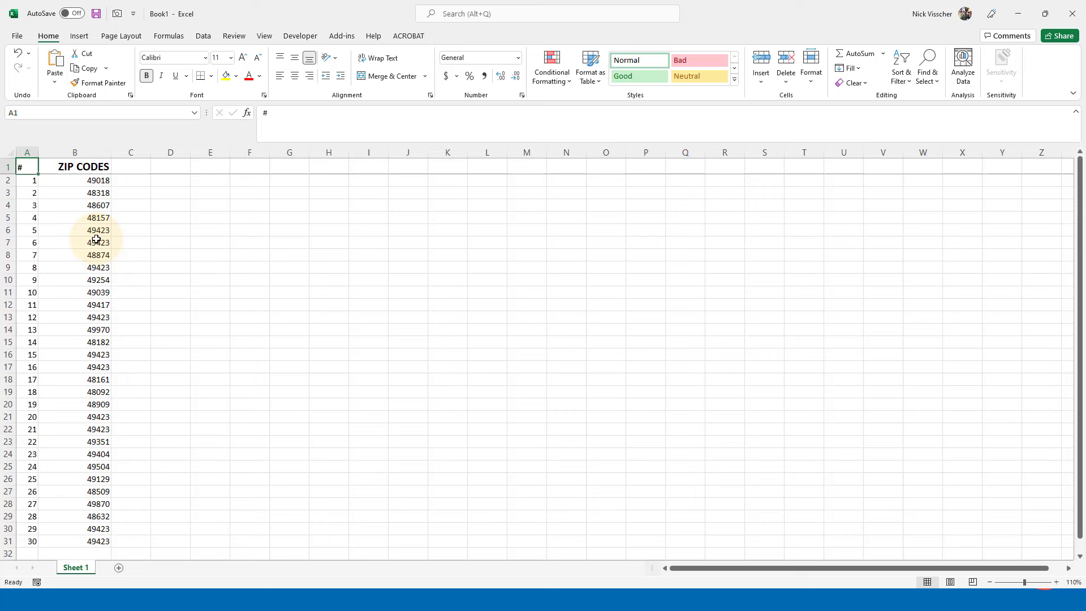
click(243, 59)
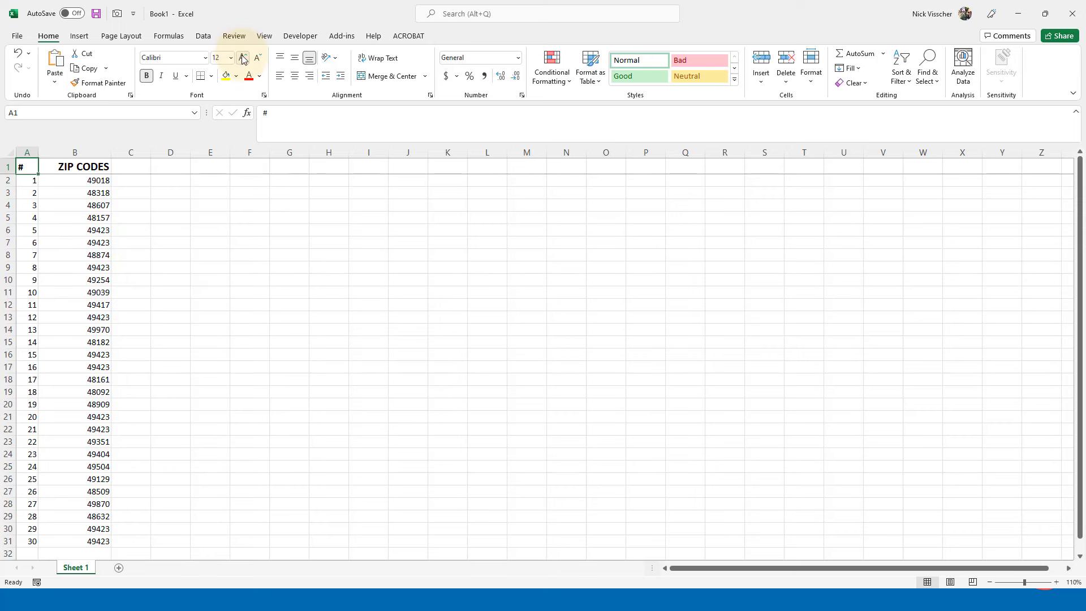
click(242, 58)
click(242, 58)
click(242, 58)
click(242, 58)
click(242, 58)
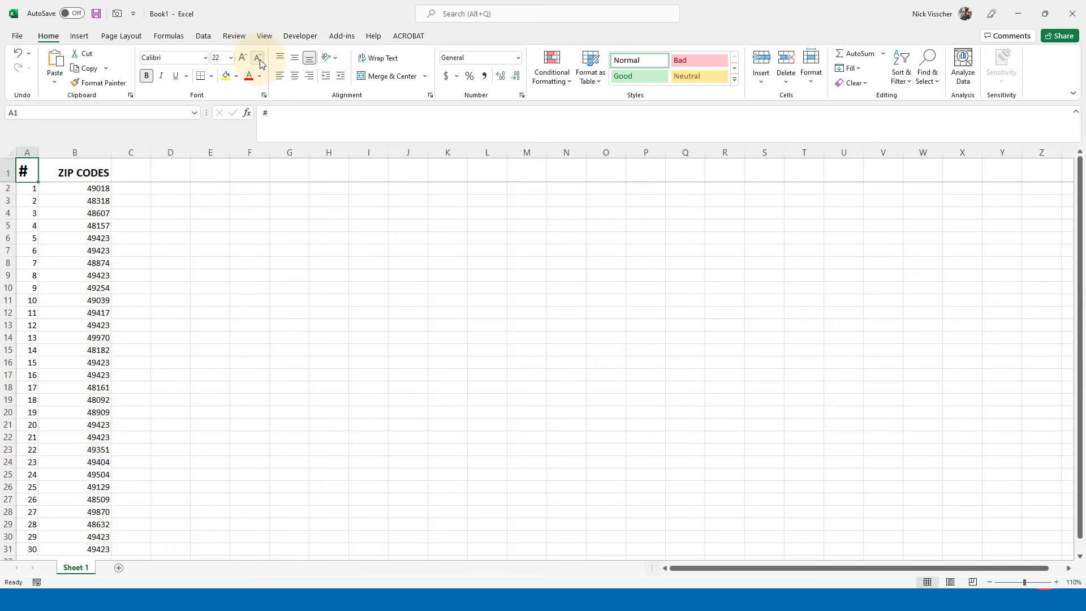
click(260, 64)
click(260, 63)
click(260, 63)
click(260, 63)
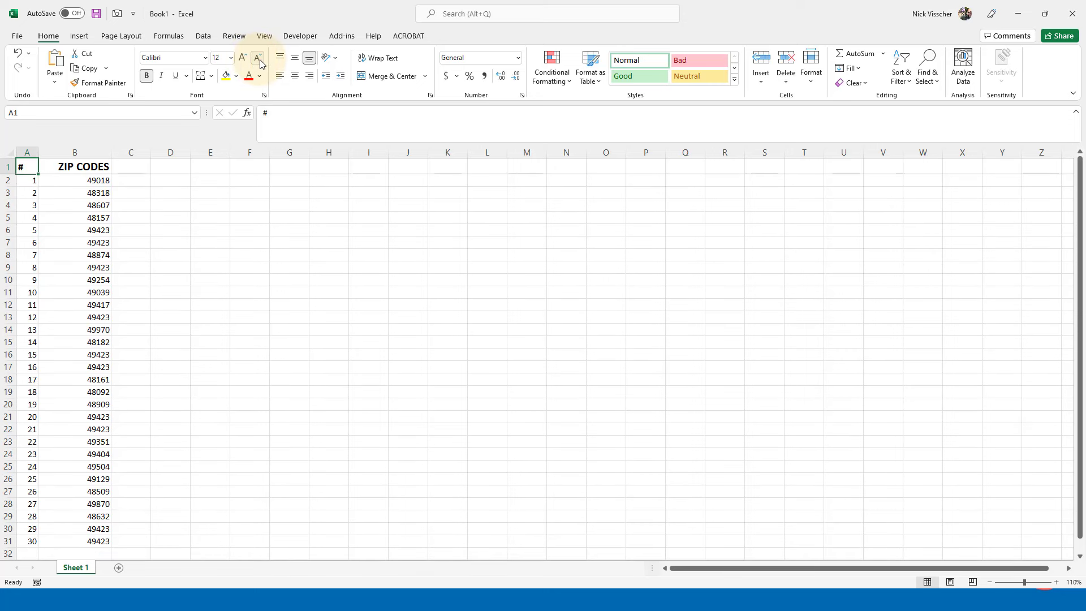
click(260, 63)
click(206, 340)
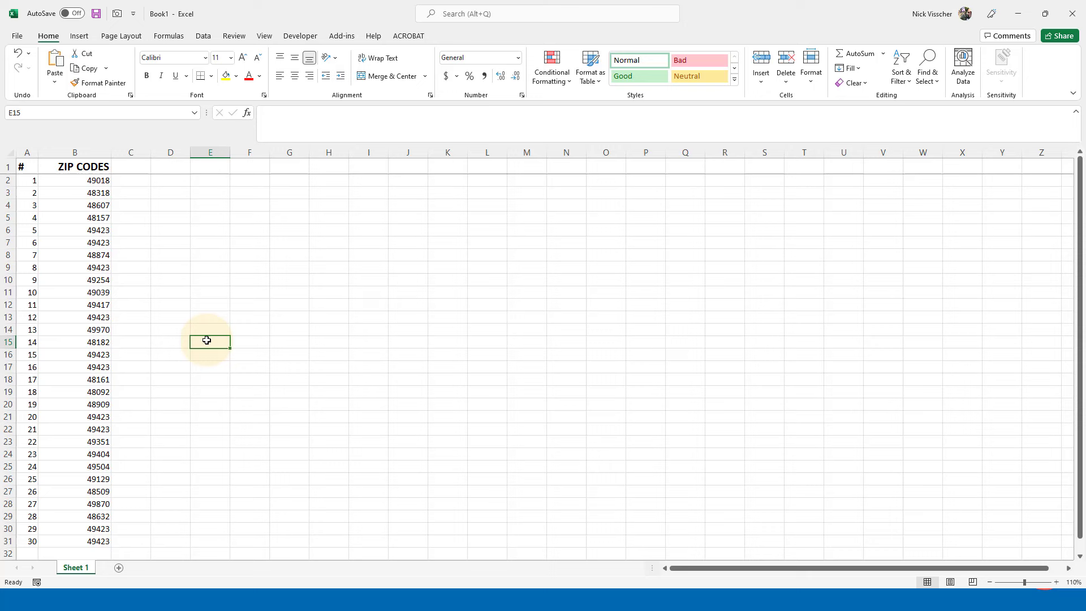
click(79, 167)
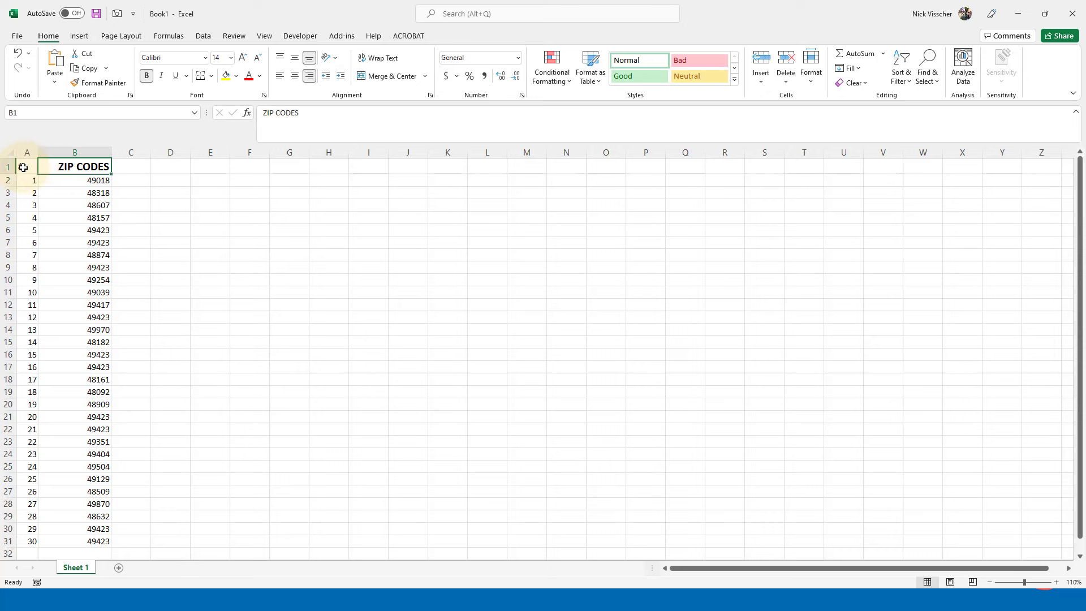
click(29, 166)
click(50, 166)
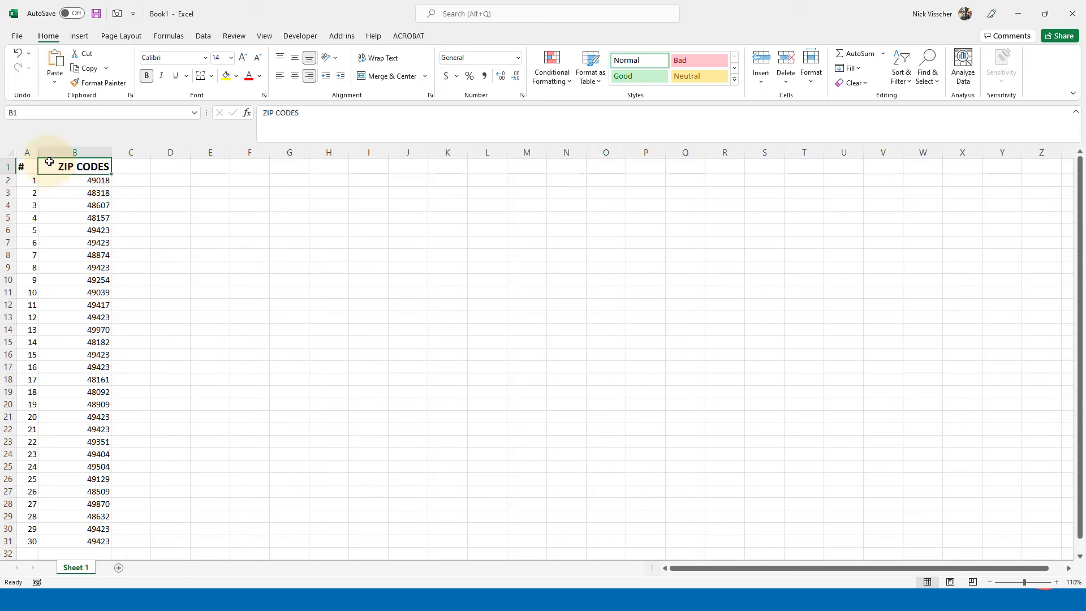
Widen column C to make room for city names.
click(129, 166)
drag(151, 151, 348, 167)
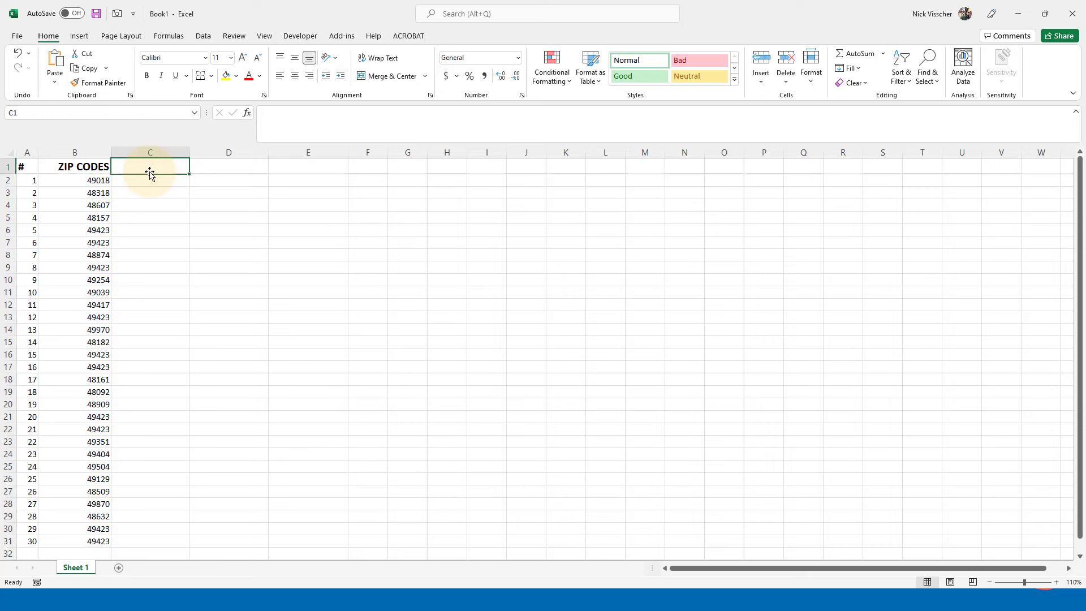
click(205, 170)
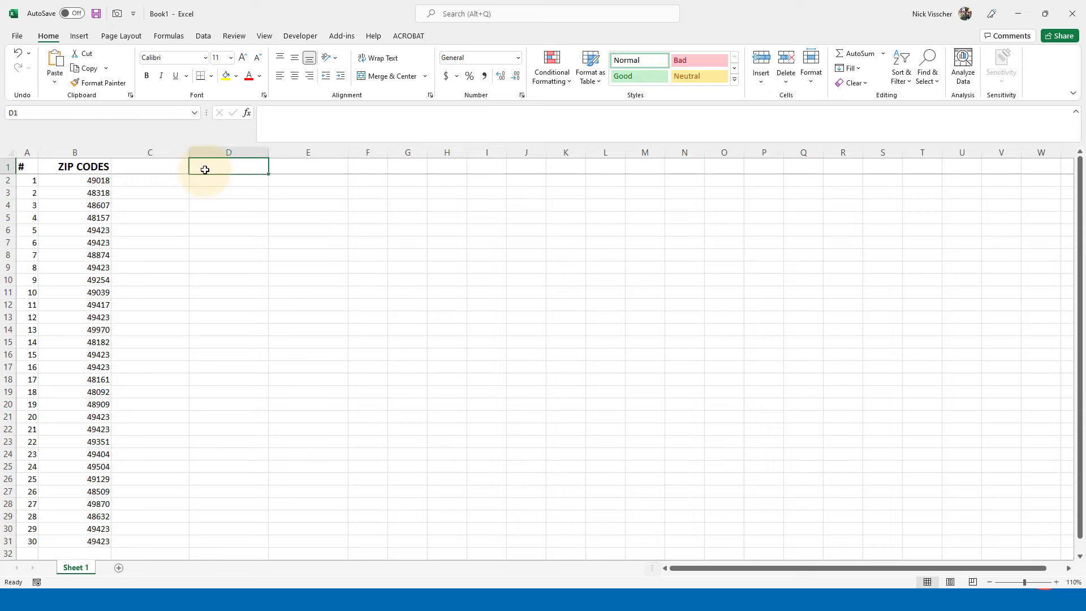
click(305, 164)
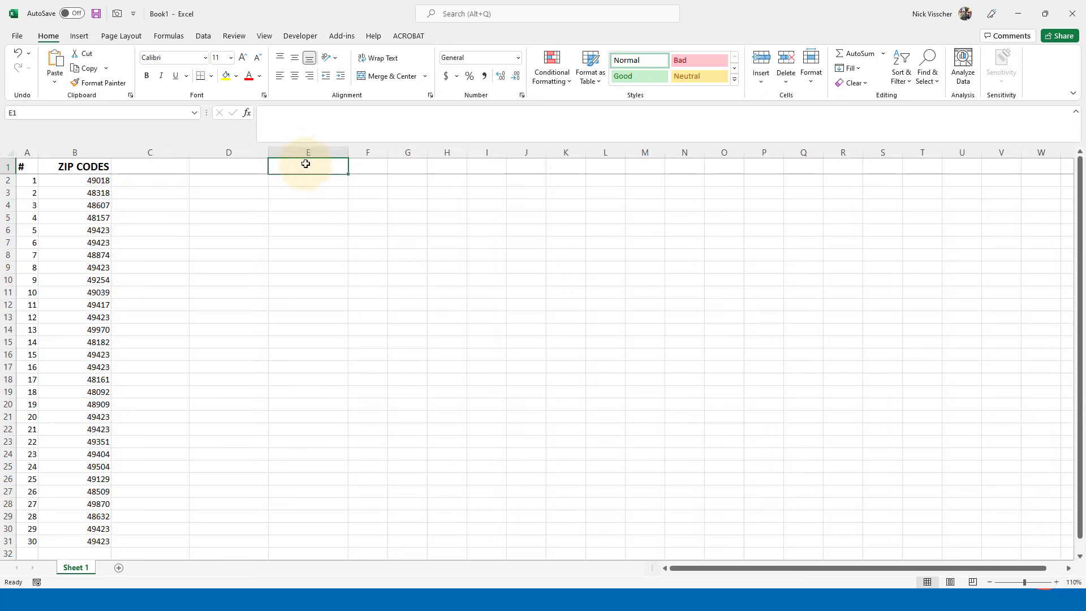
click(83, 182)
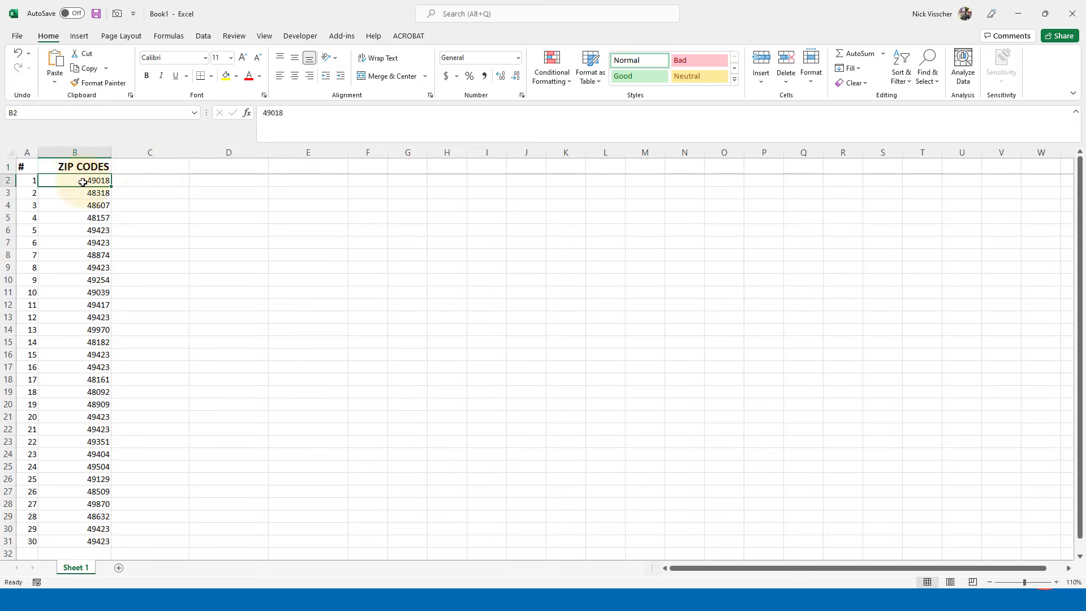
Enter the headers CITY, COUNTY and STATE in cells C1 to E1.
click(146, 165)
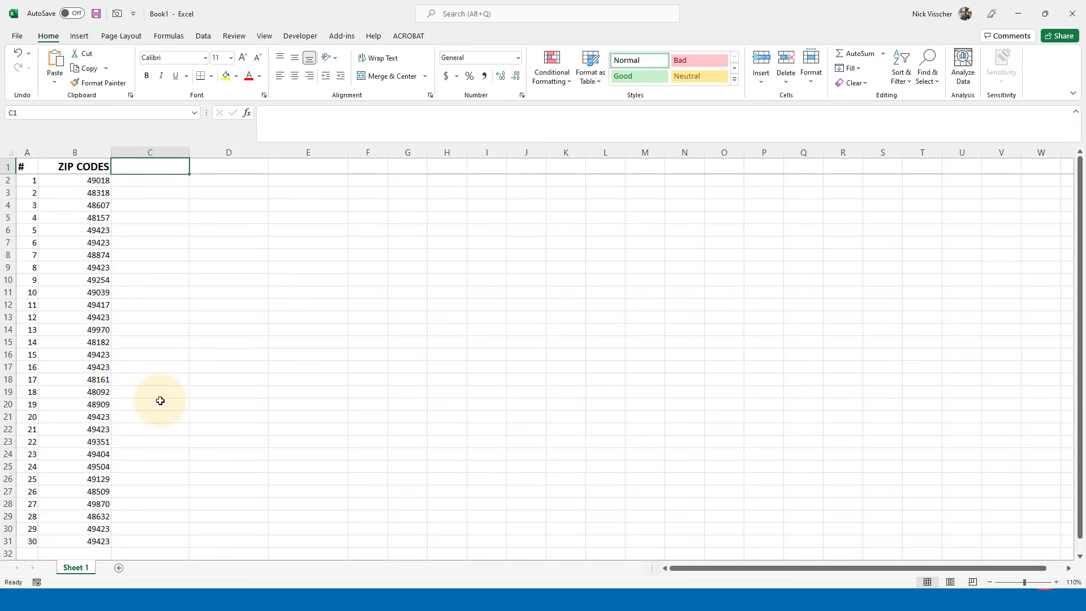
text(CITY)
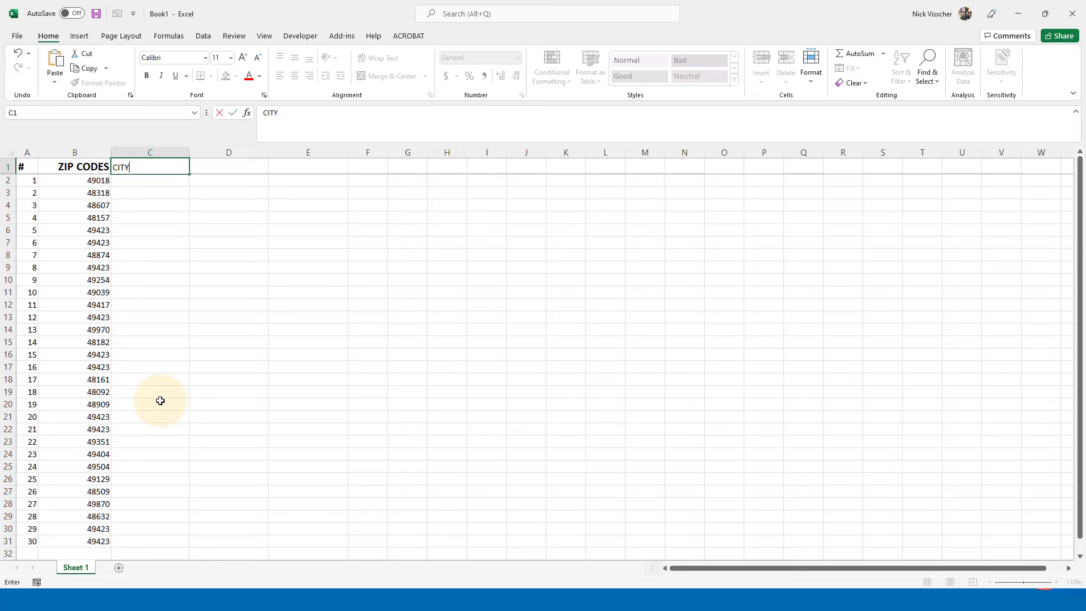
key(Tab)
text(COUNTY)
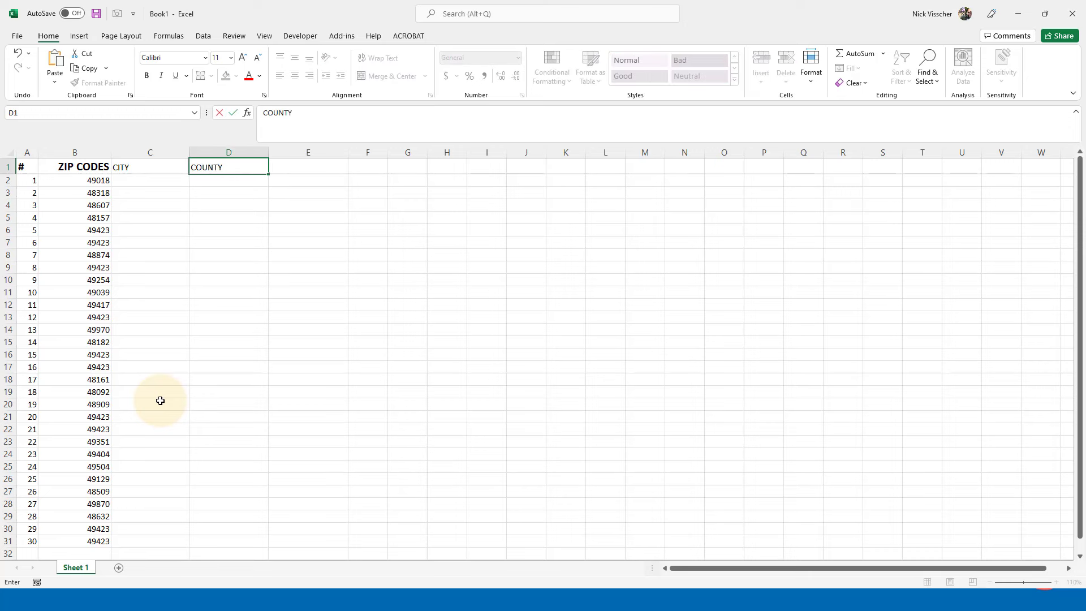
key(Tab)
text(STATE)
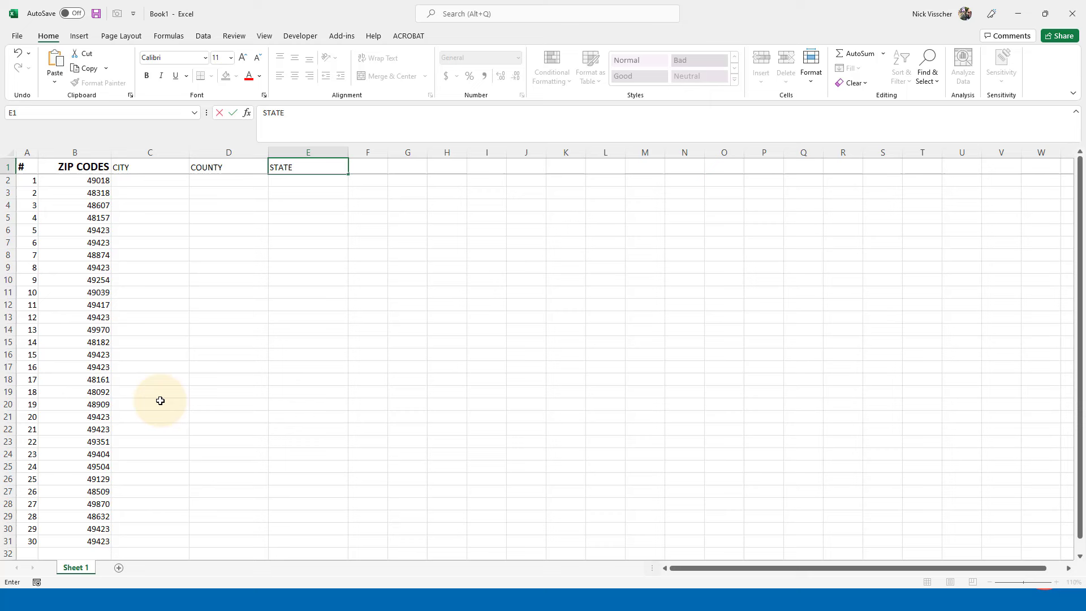
key(Return)
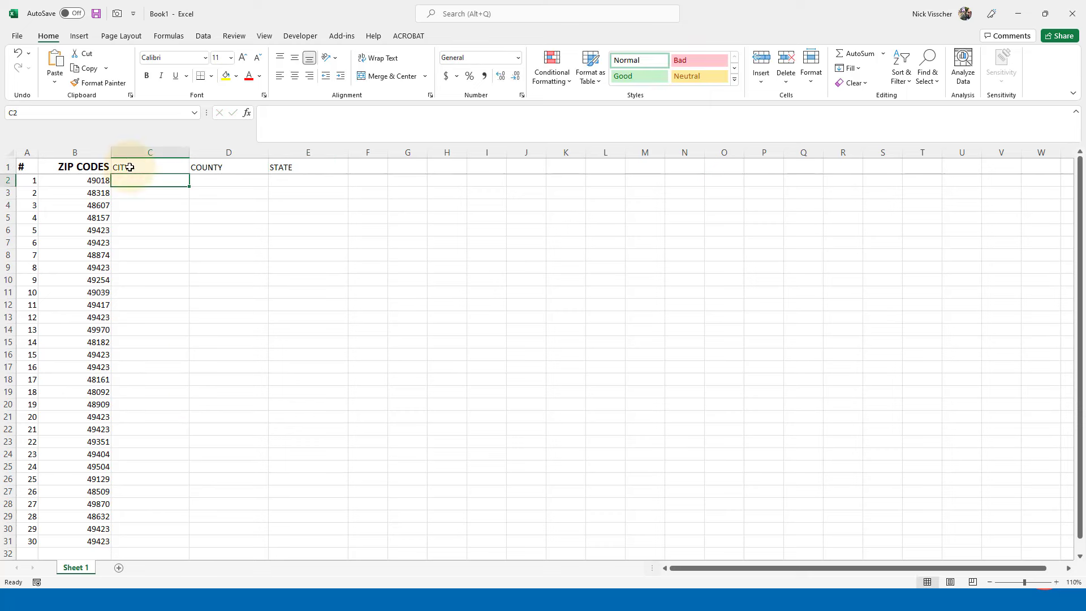
Copy the ZIP CODES header format onto CITY, COUNTY and STATE with Format Painter.
drag(129, 167, 274, 169)
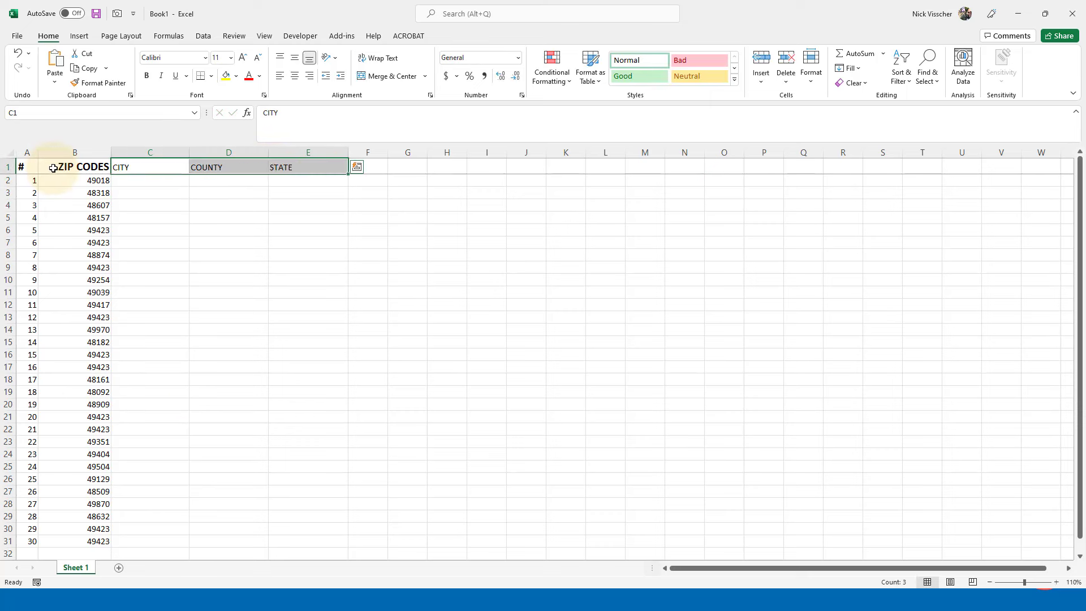
click(53, 168)
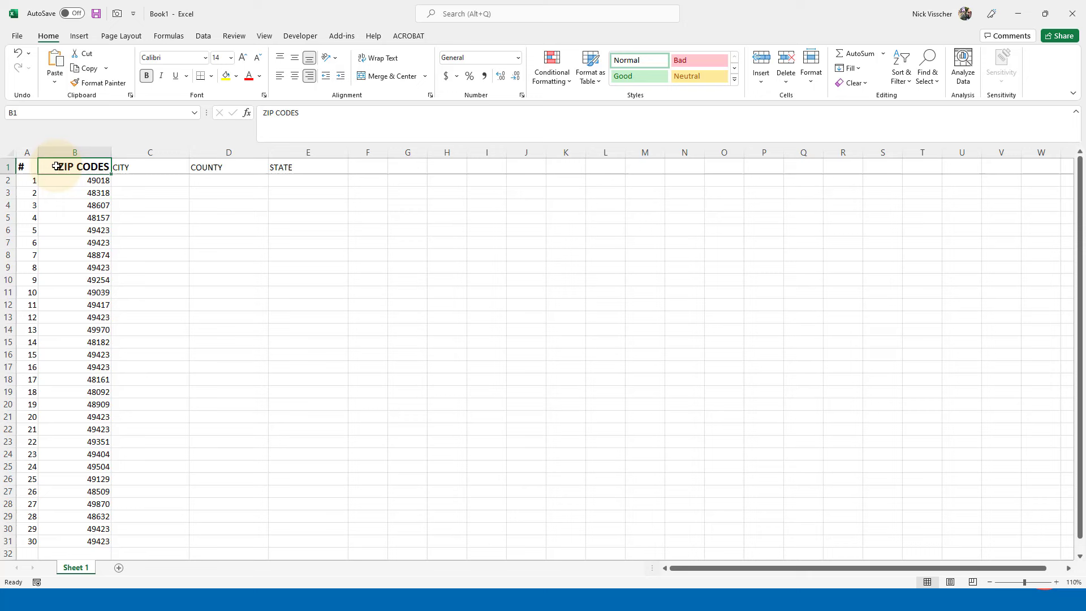
click(103, 83)
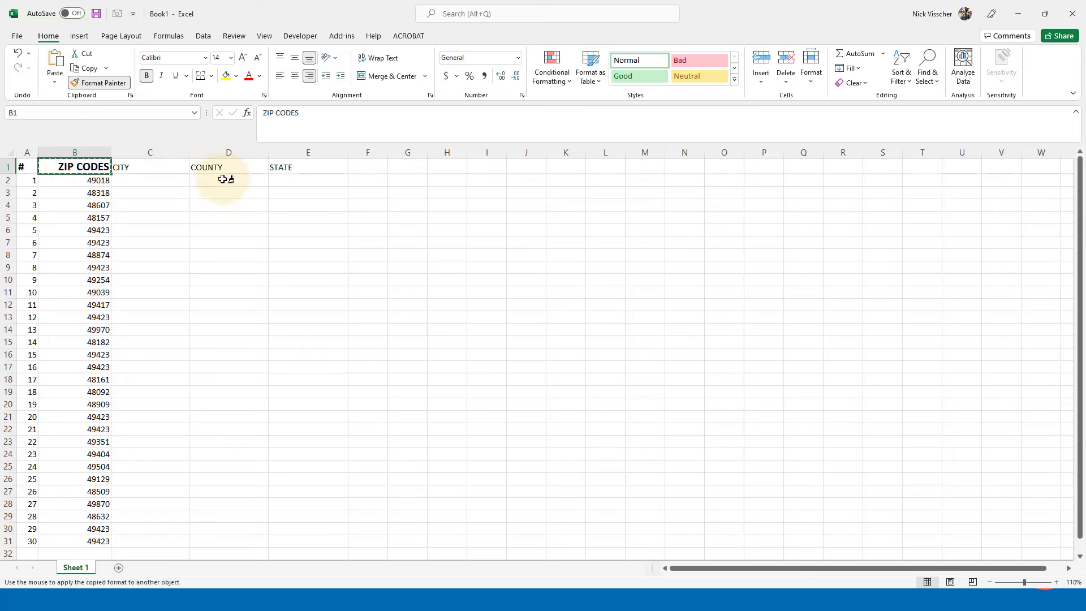
drag(165, 166, 308, 164)
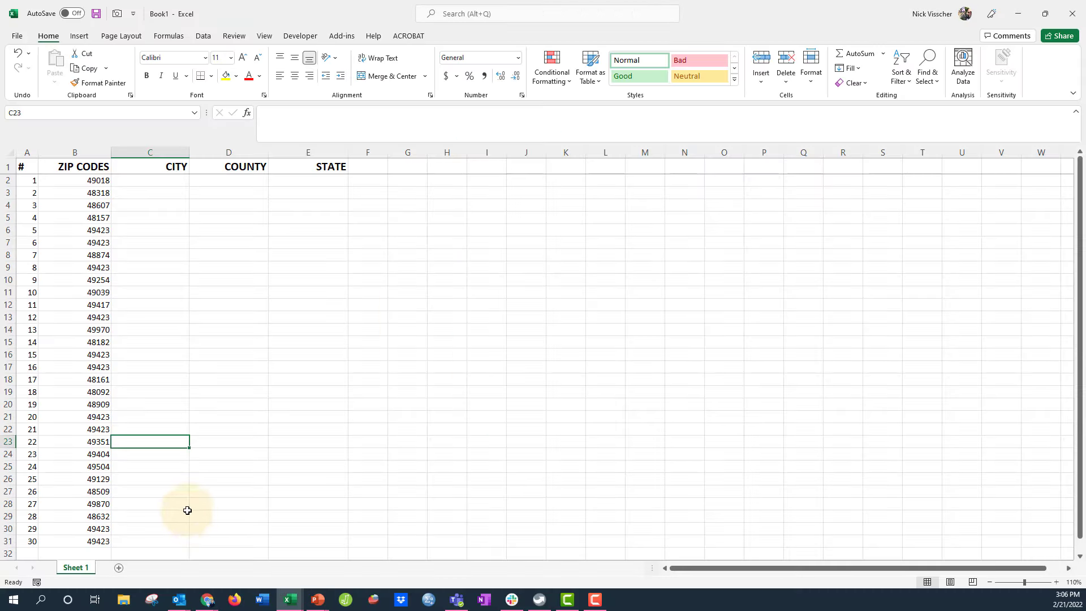
Switch to the zip_code_database (2) workbook and go to cell A1.
click(165, 504)
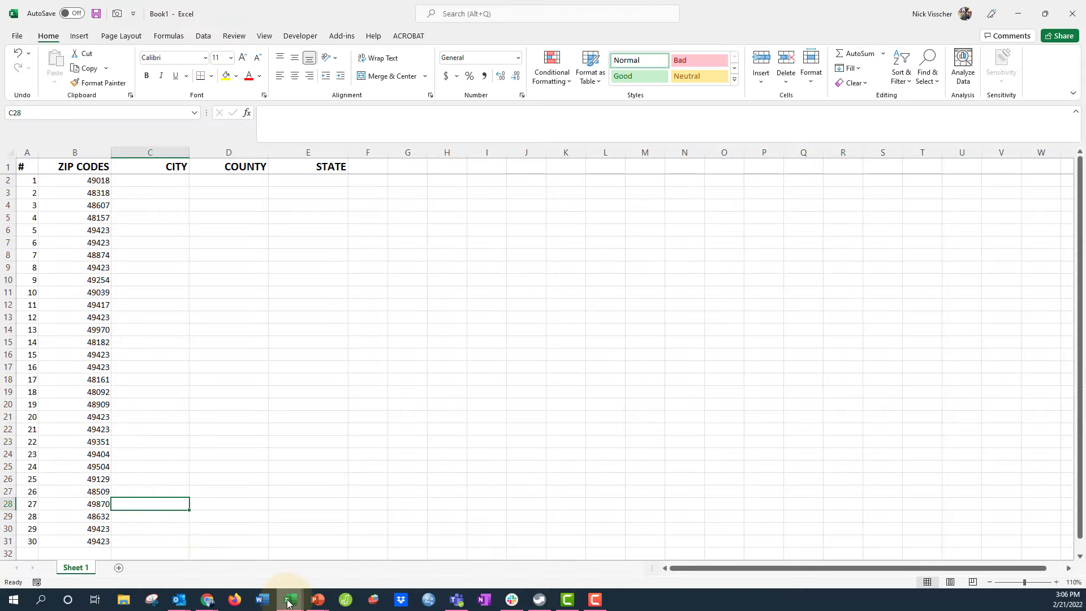
mouse_move(288, 599)
click(290, 559)
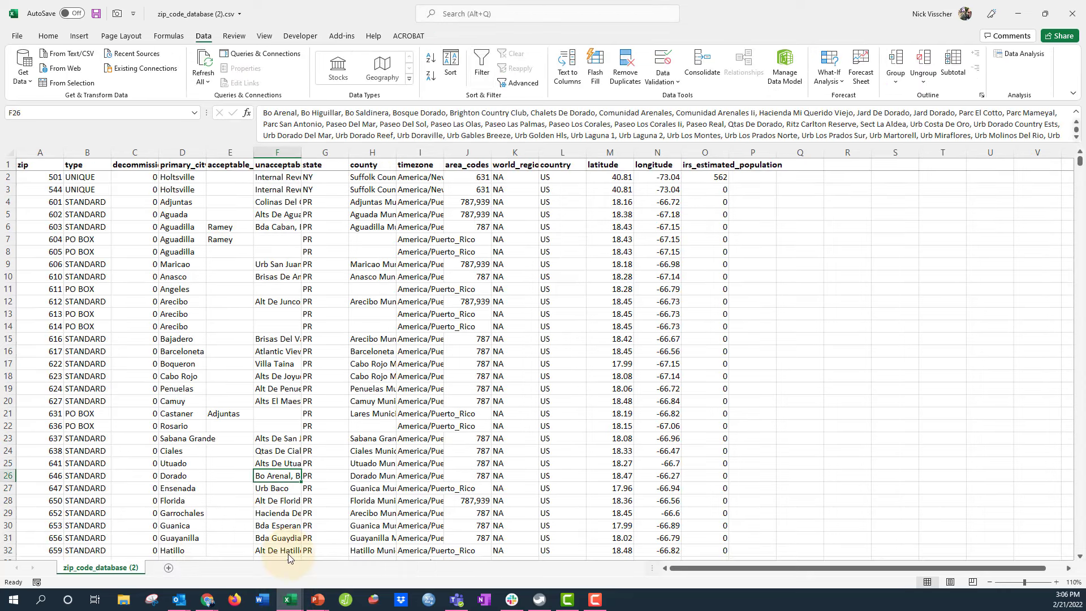
scroll(237, 450, down, 4)
scroll(233, 444, up, 4)
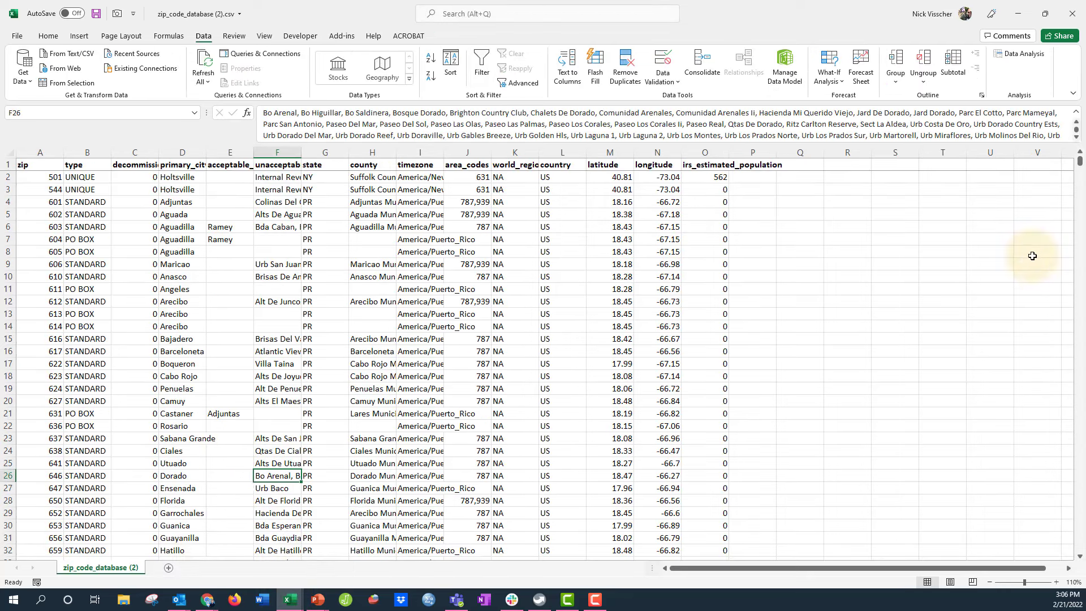
click(150, 326)
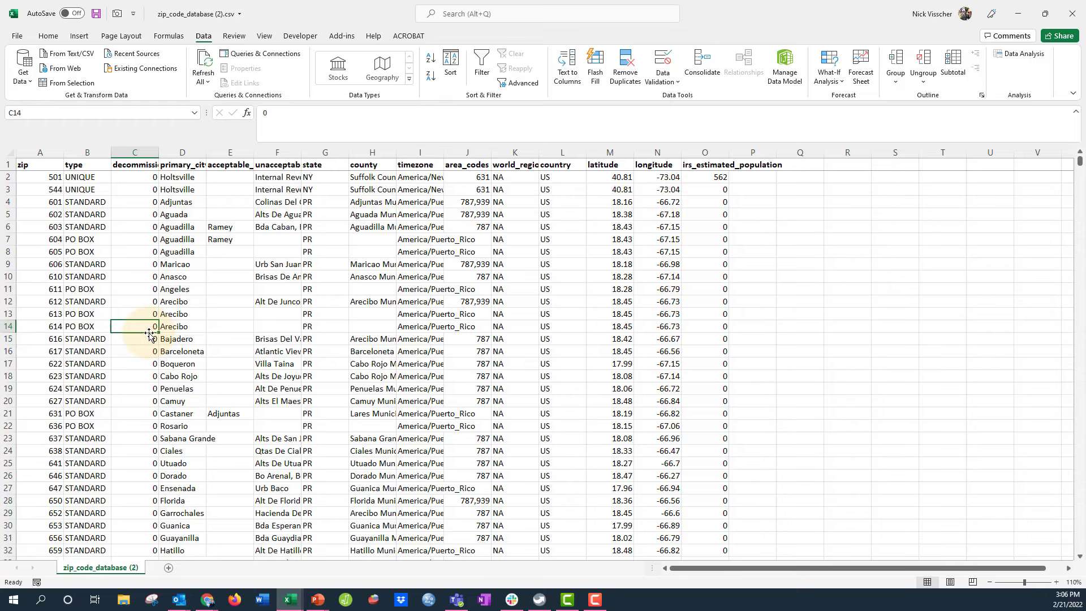
click(26, 162)
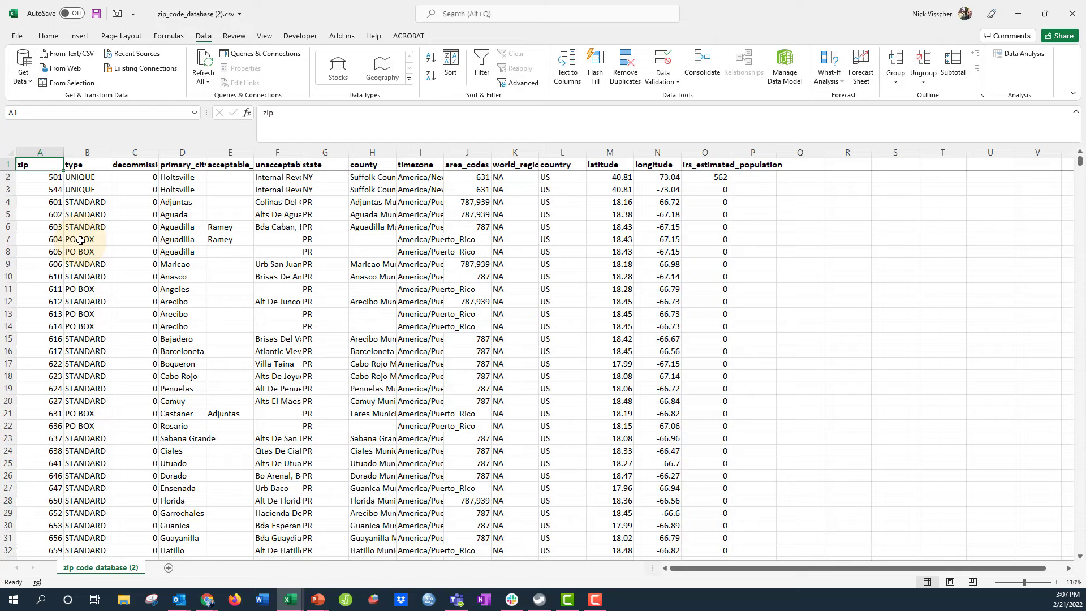
Select and copy the entire zip database sheet, then return to Book1.
click(86, 153)
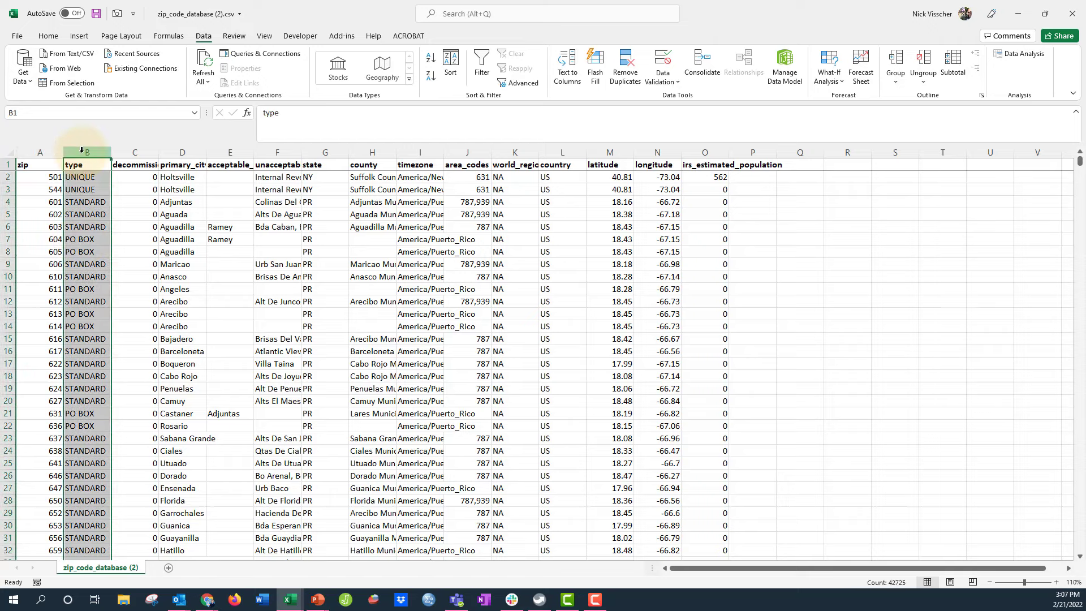
click(8, 152)
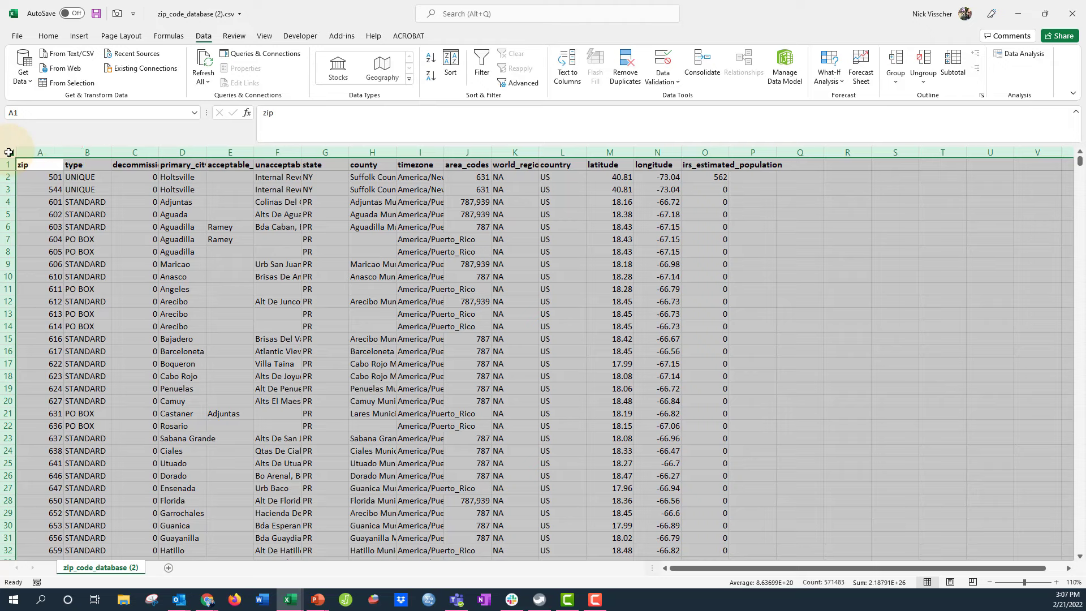
right_click(49, 191)
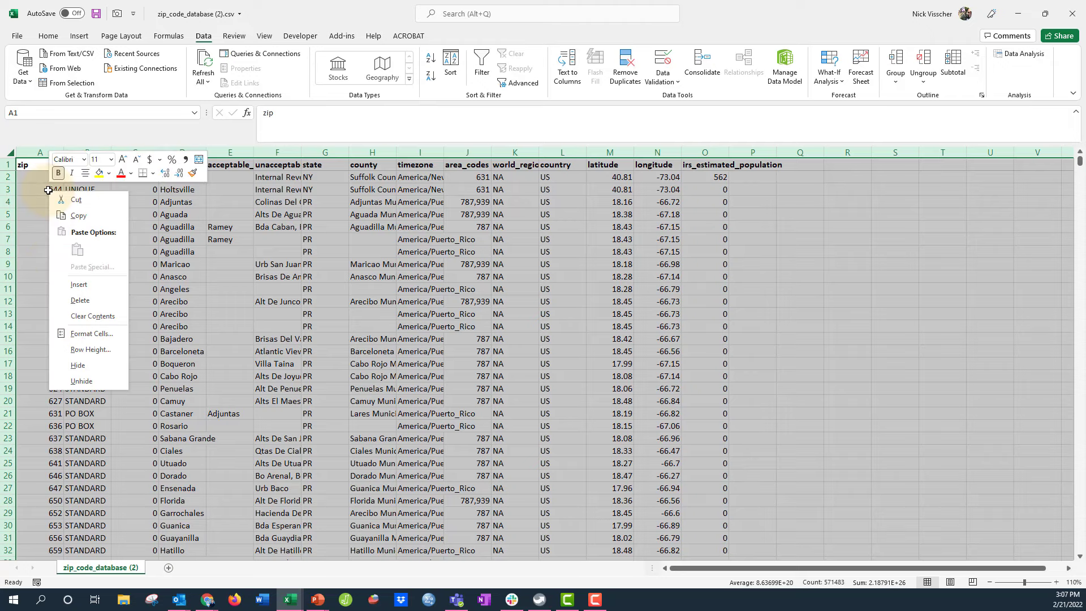
click(111, 219)
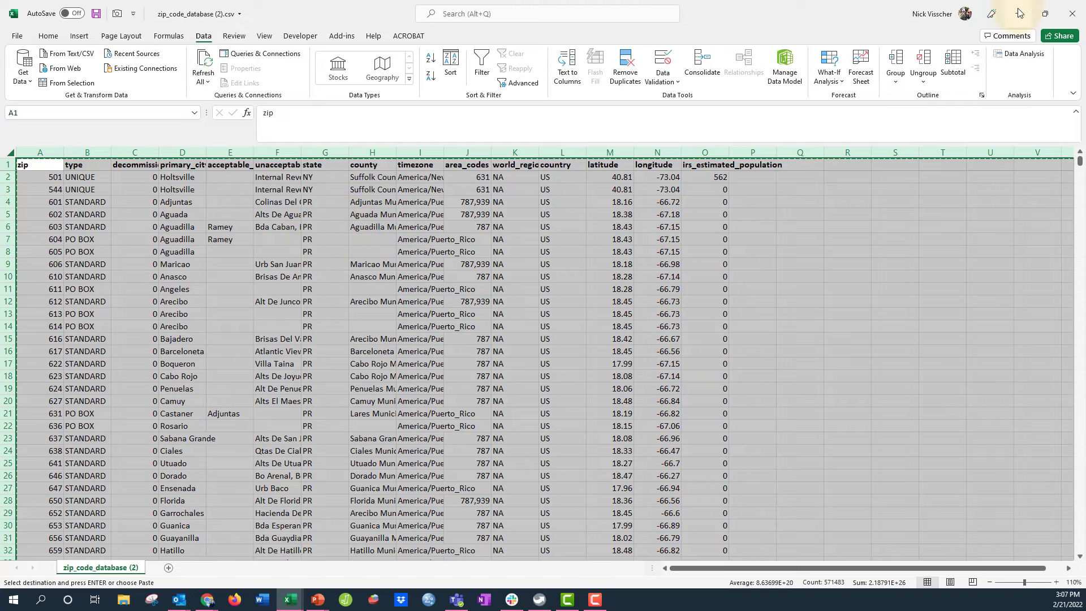
key(alt+Tab)
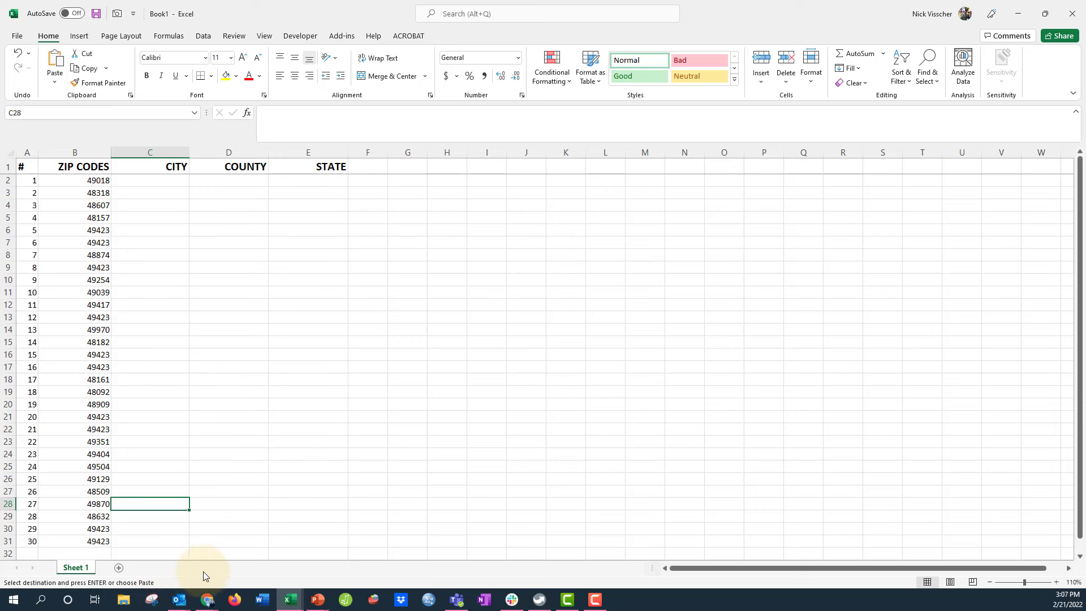
Add a new blank Sheet2 to Book1.
click(119, 568)
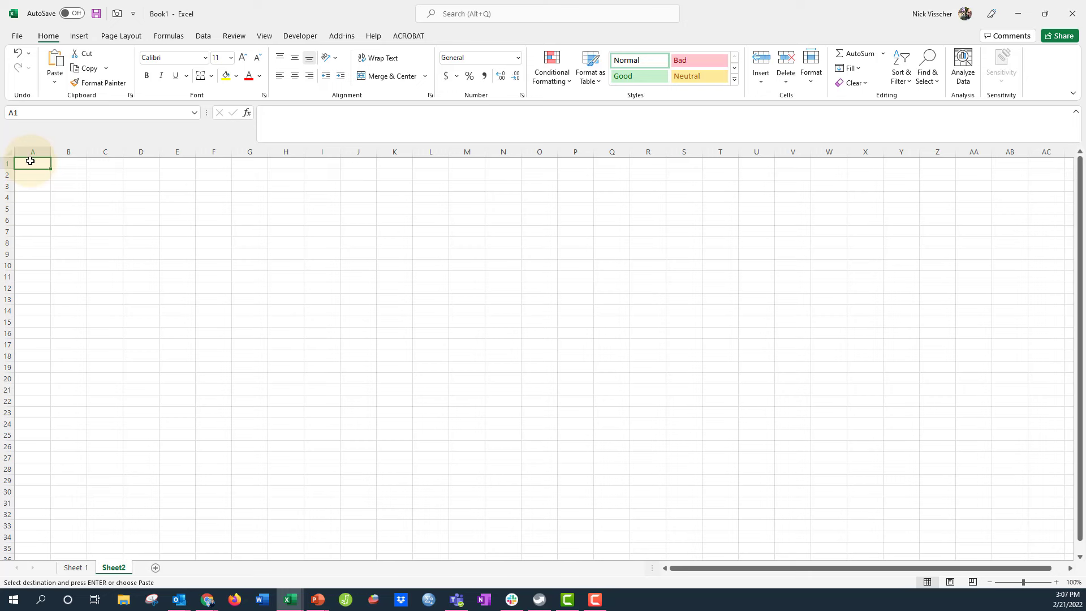
Paste the copied zip database into Sheet2 starting at cell A1.
right_click(32, 162)
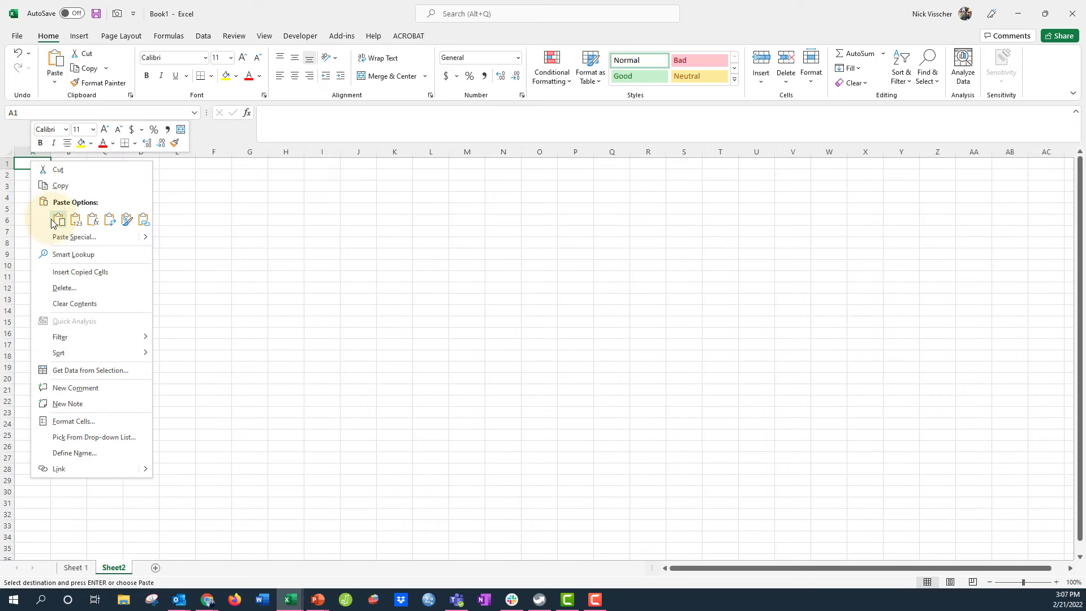
click(52, 222)
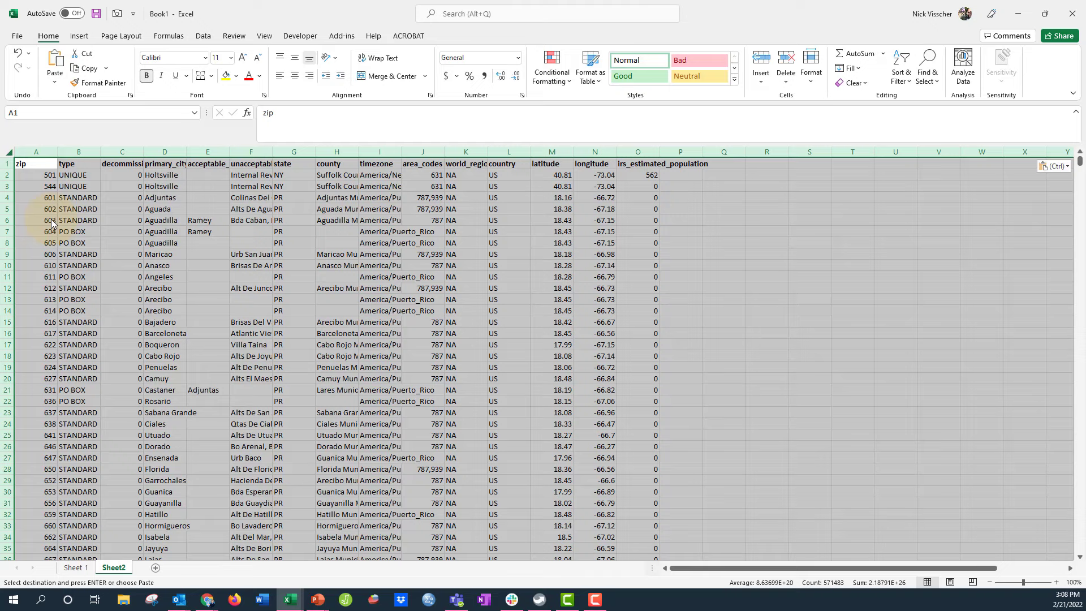
click(38, 163)
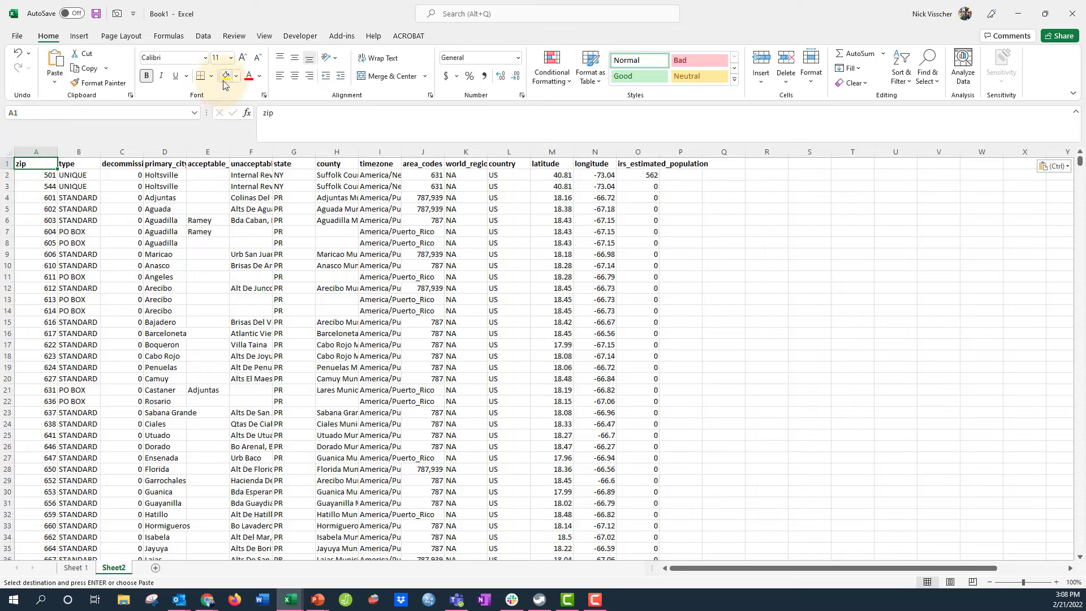
Freeze the top header row of Sheet2.
click(264, 35)
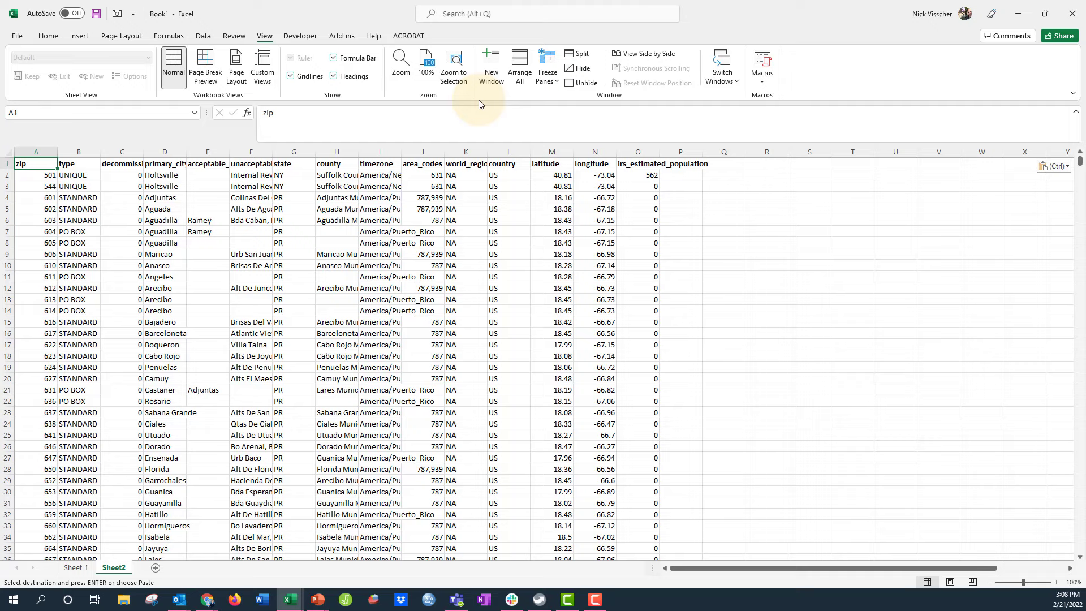
click(558, 84)
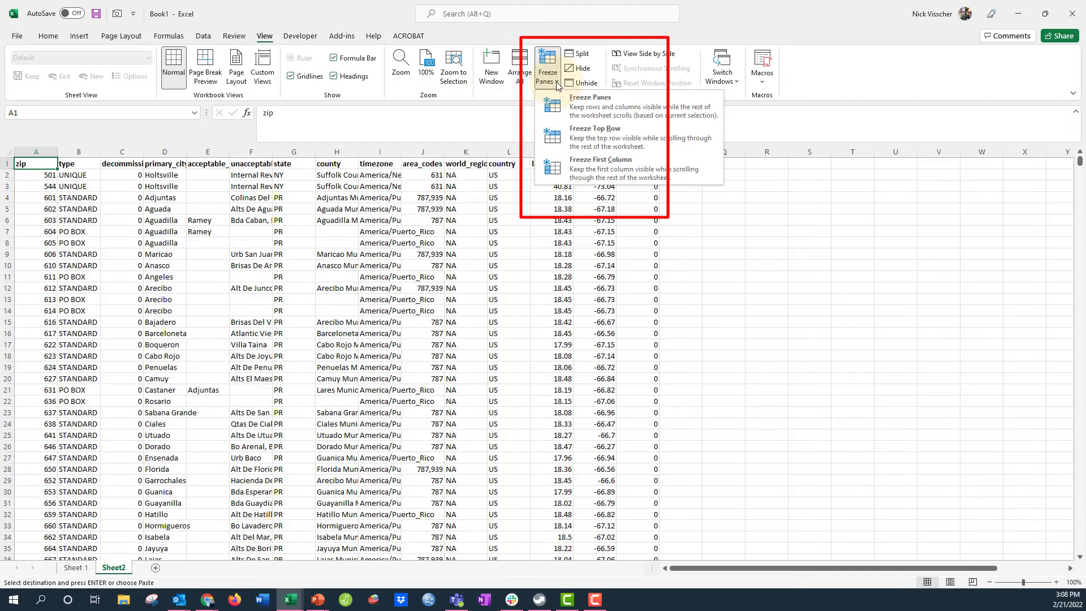
click(599, 139)
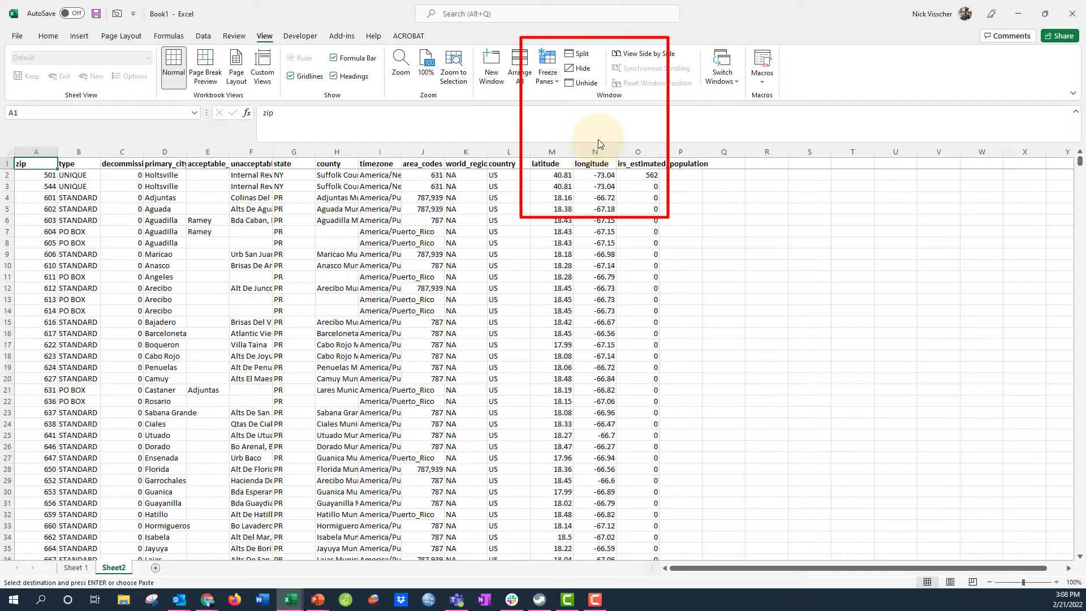
scroll(43, 345, down, 9)
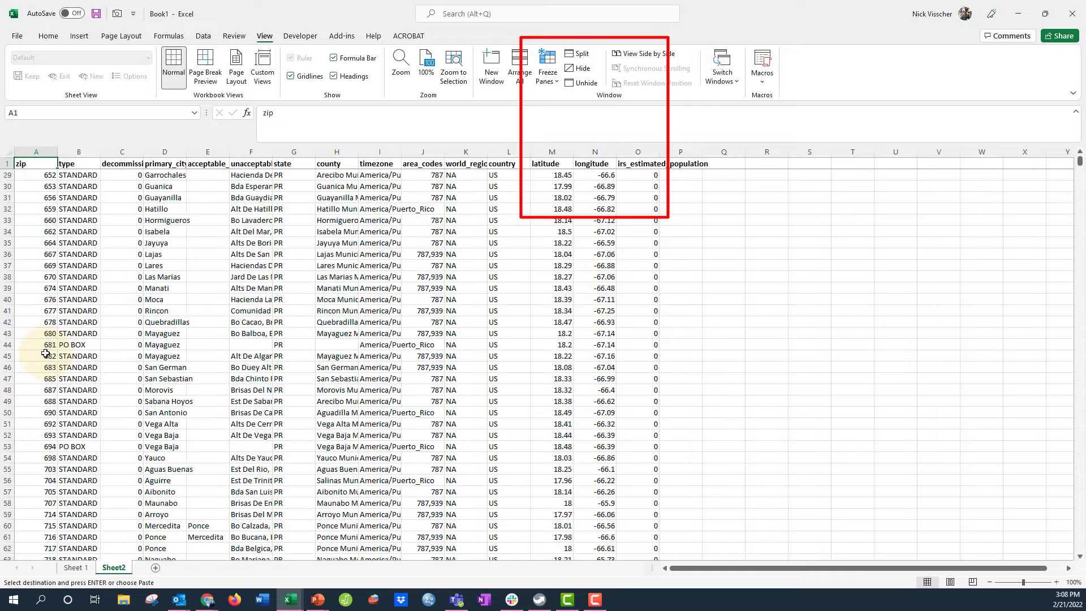
scroll(45, 353, up, 9)
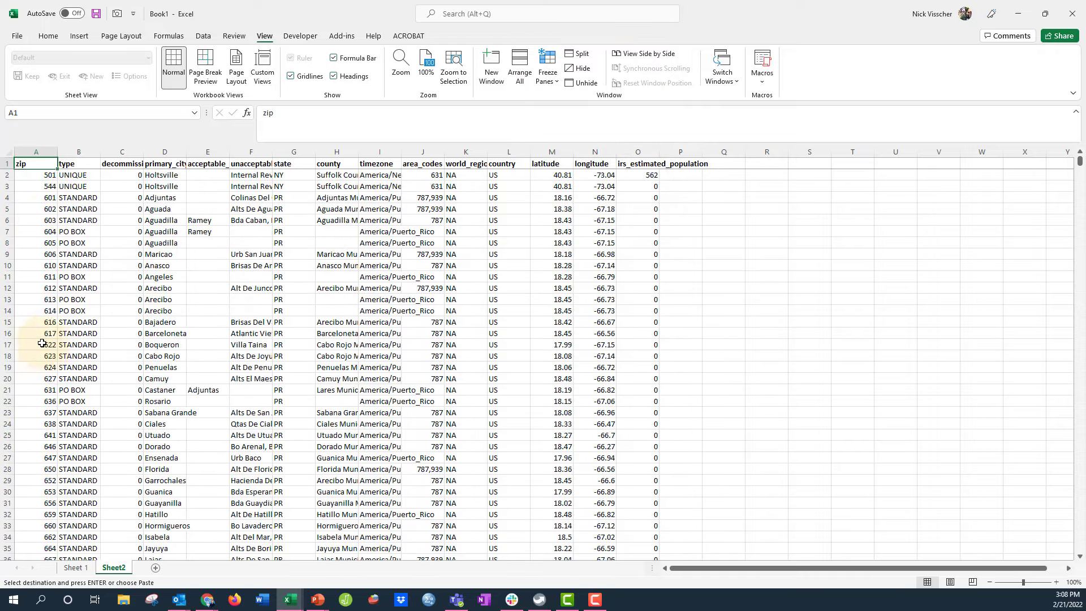
Check the data ends at zip 99950 in row 42725, then return to the top.
click(37, 175)
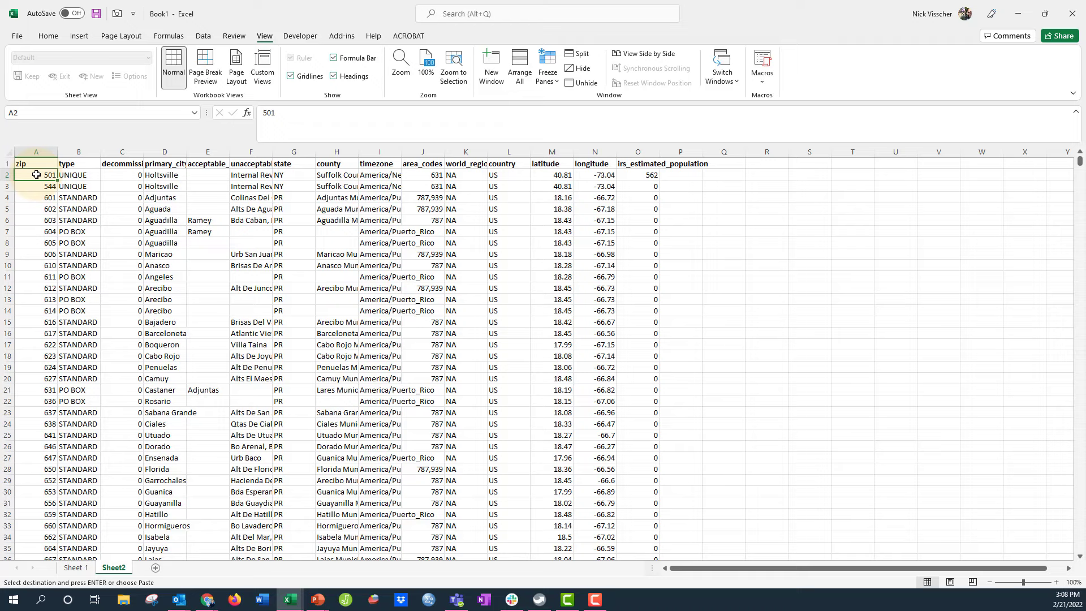
key(ctrl+Down)
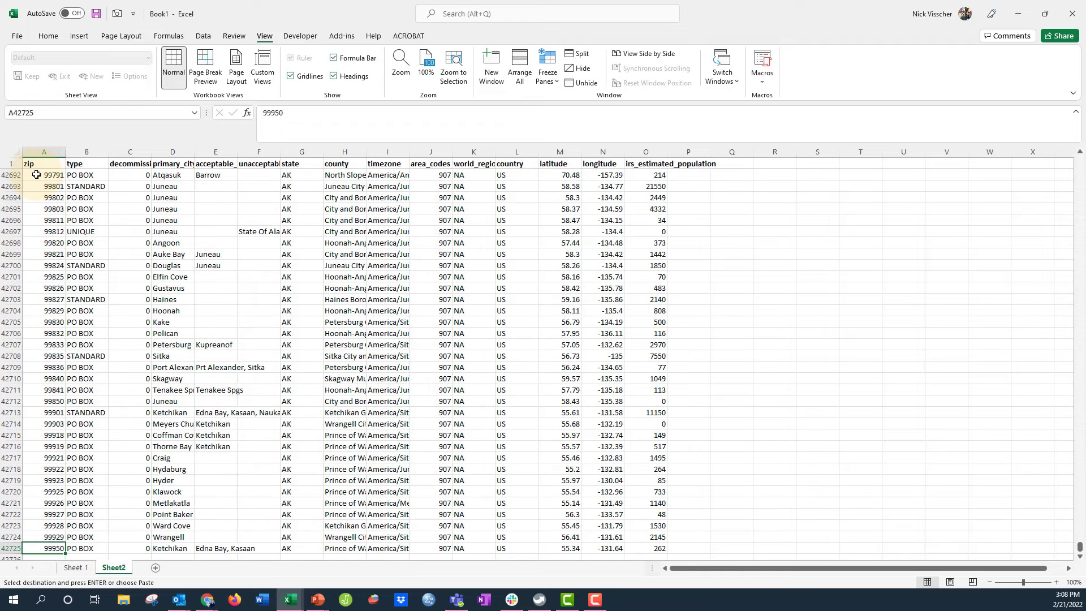
key(Down)
key(Down)
key(Down)
key(Down)
key(Up)
key(Up)
key(Up)
key(Up)
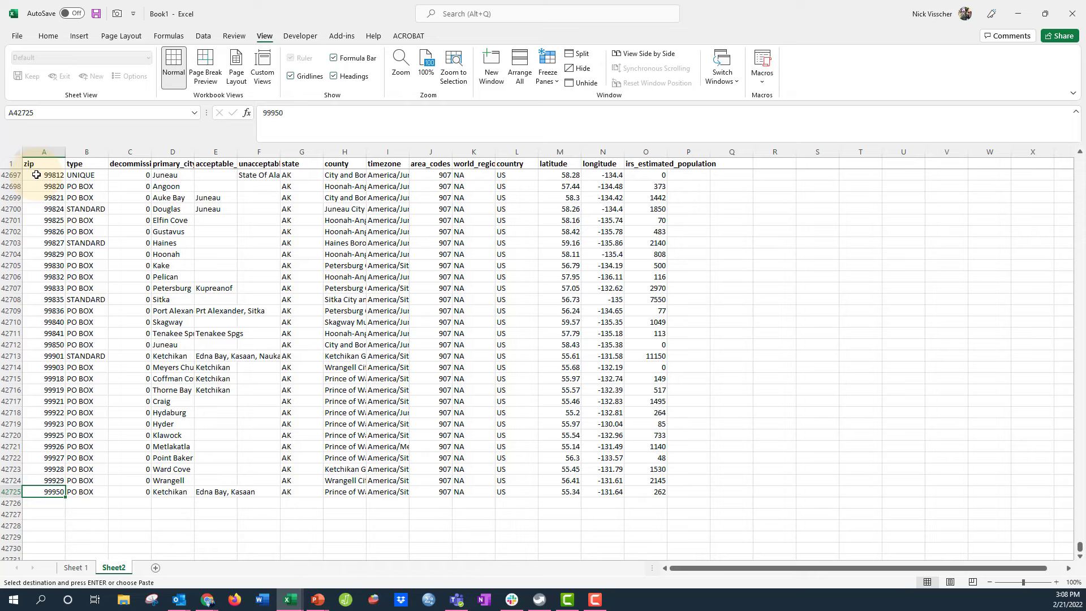
key(ctrl+Up)
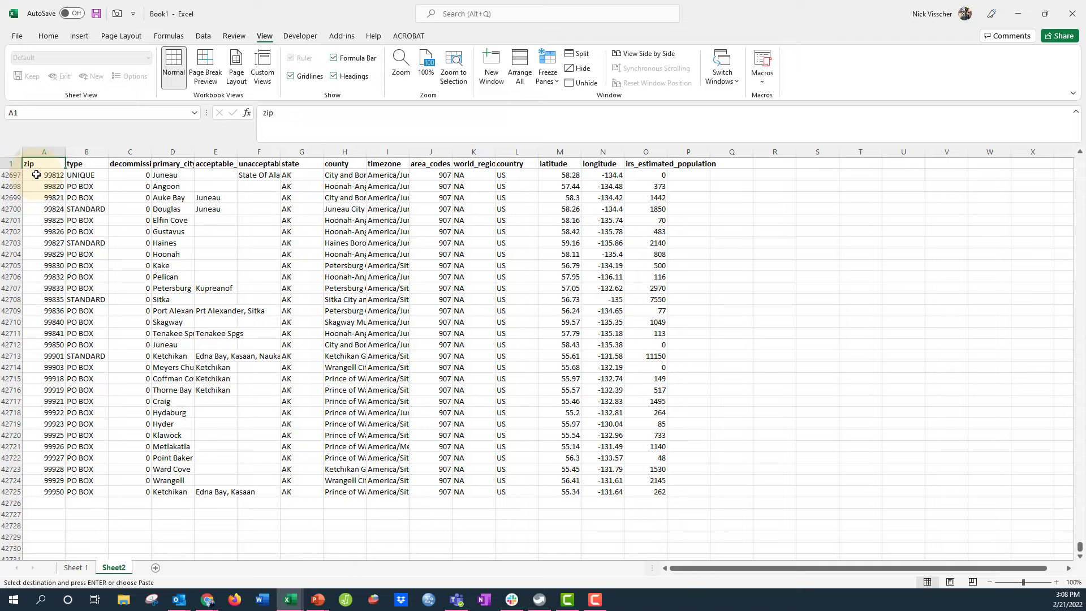
key(ctrl+BackSpace)
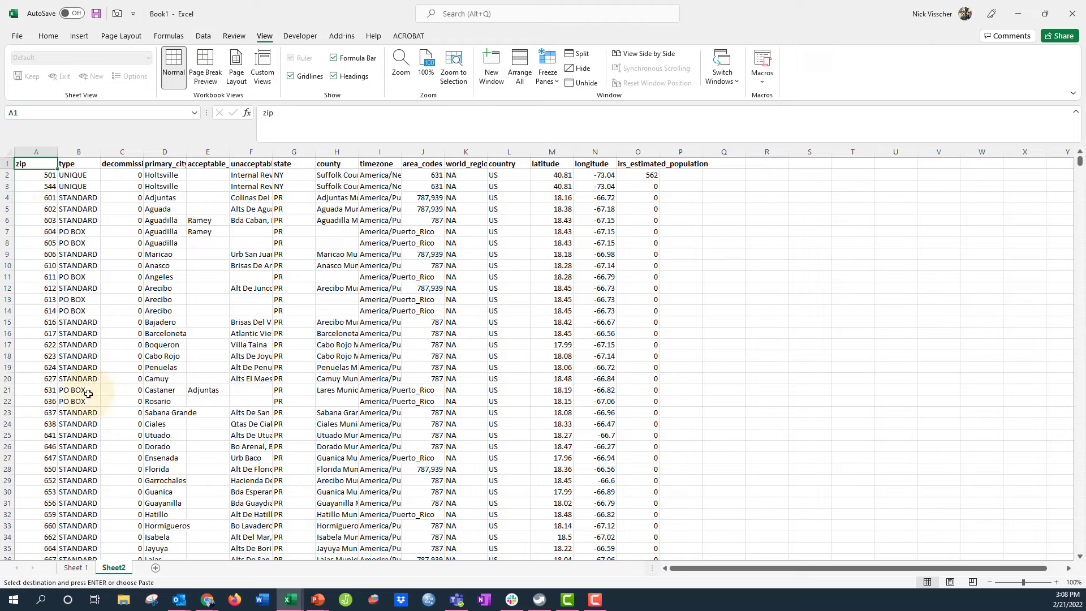
Rename Sheet2 to 'ZIP CODE DATABASE'.
click(74, 569)
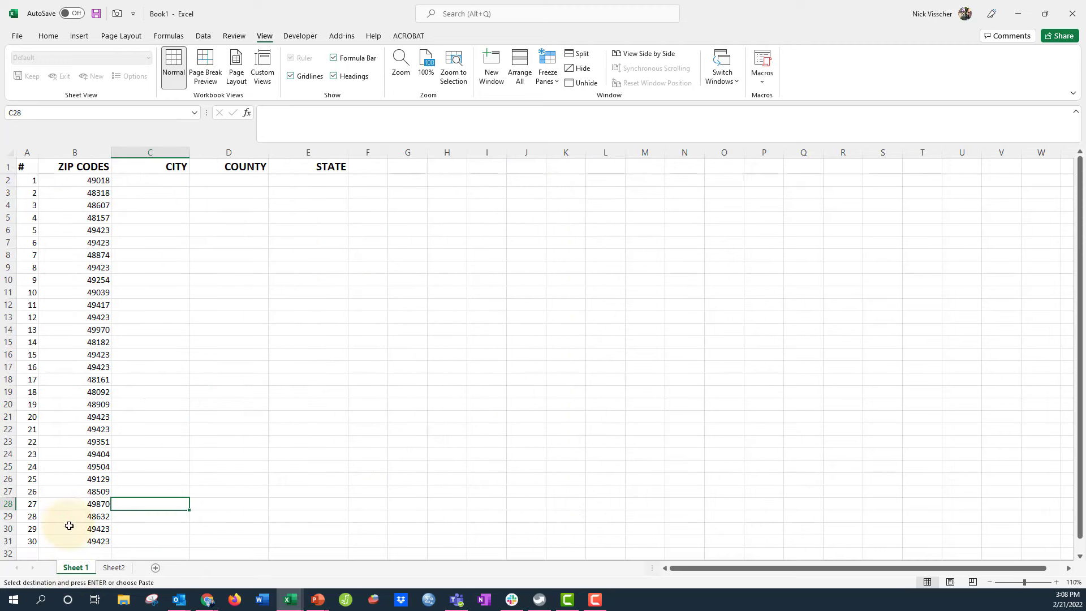
click(113, 570)
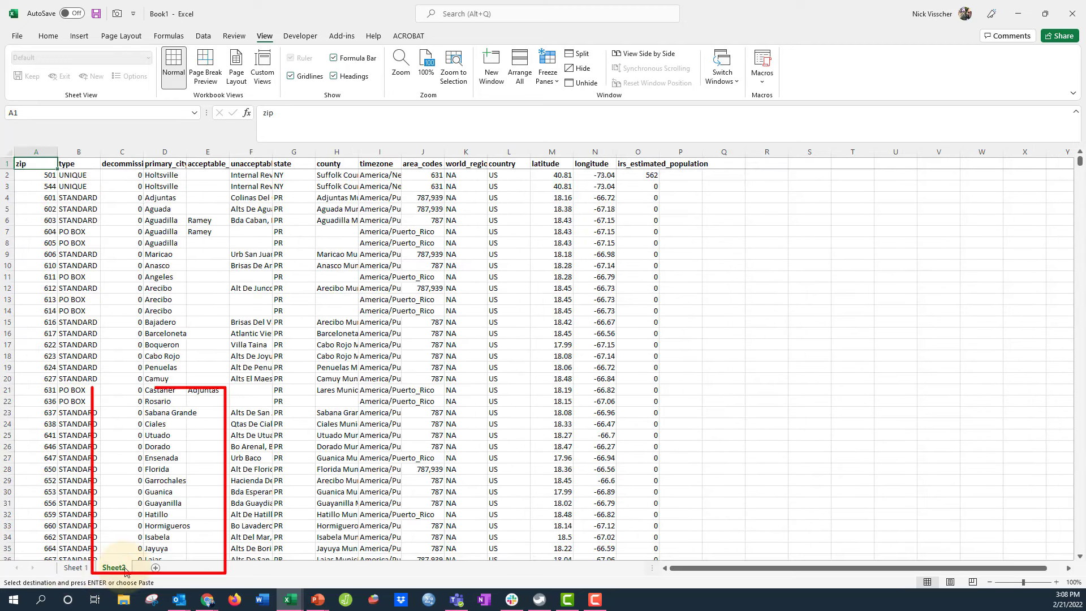
right_click(125, 570)
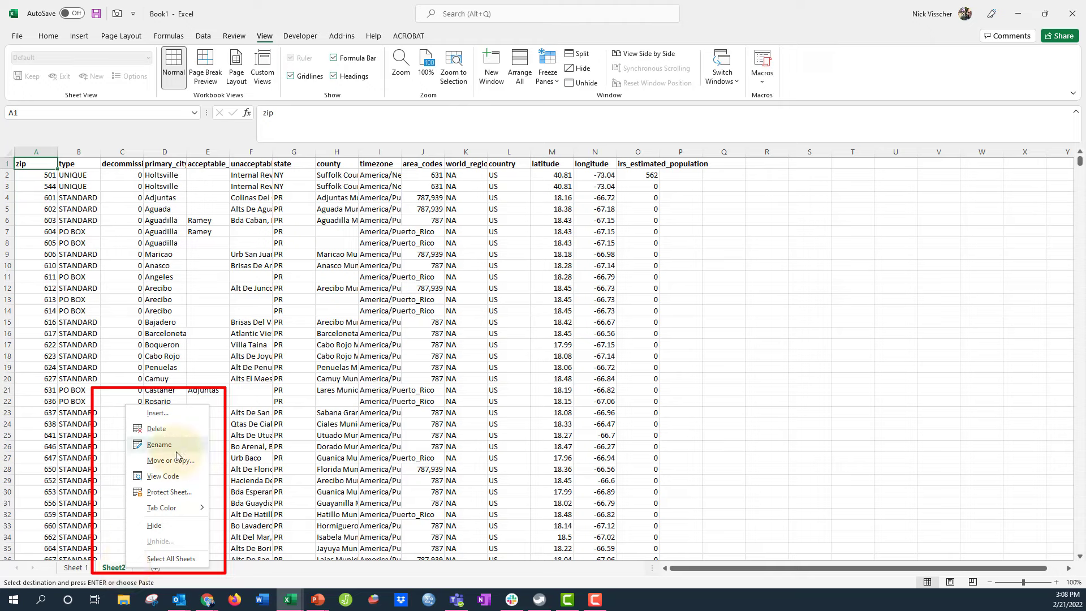
click(202, 447)
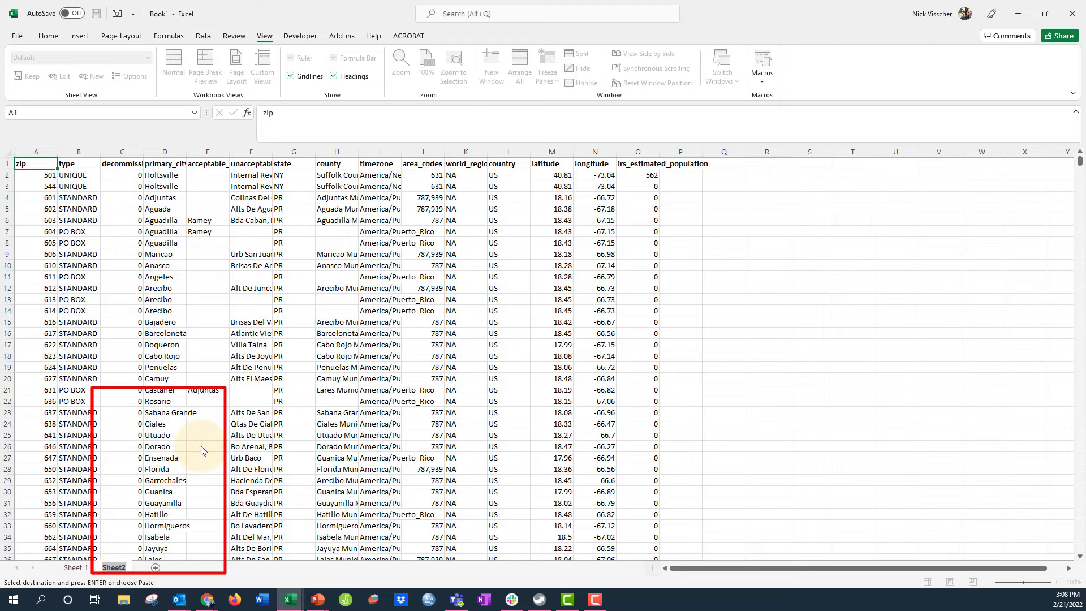
text(Zi)
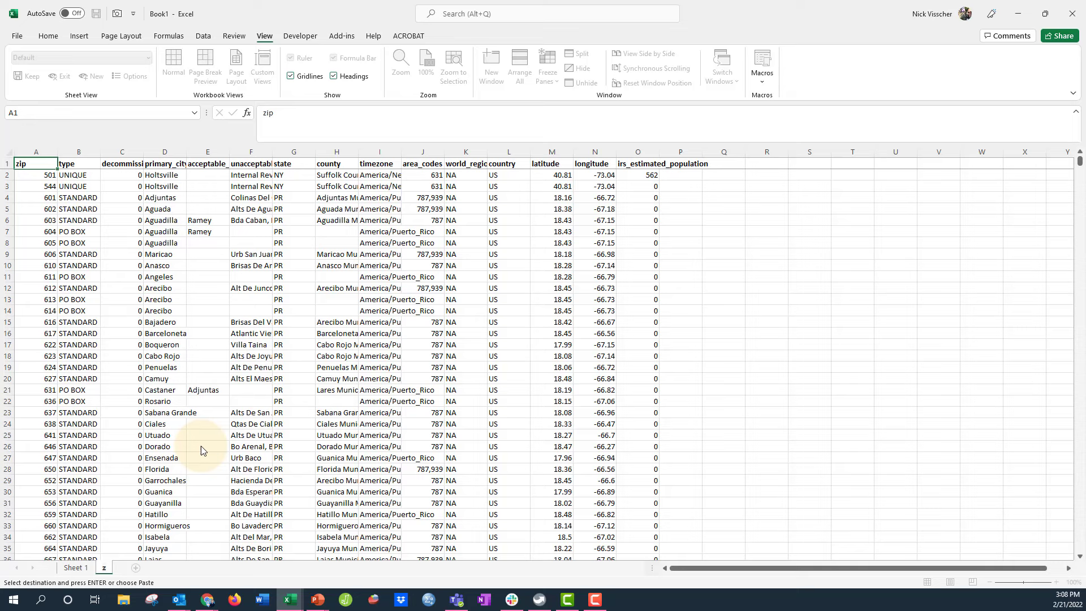
text(P CODE DATABASE)
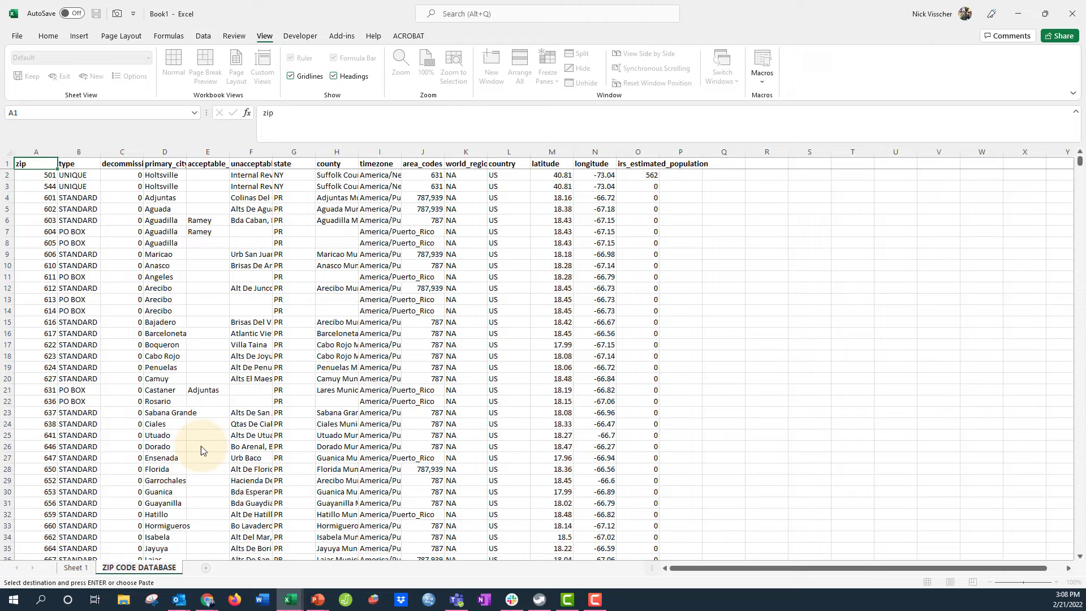
key(Return)
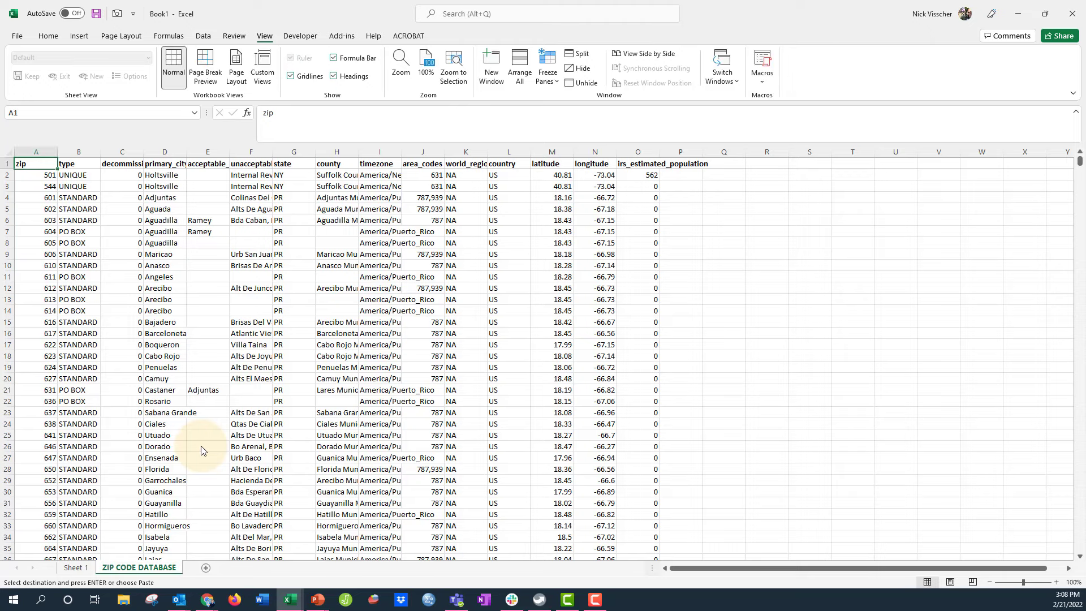
Give the ZIP CODE DATABASE tab a blue color and show Sheet 1.
right_click(171, 573)
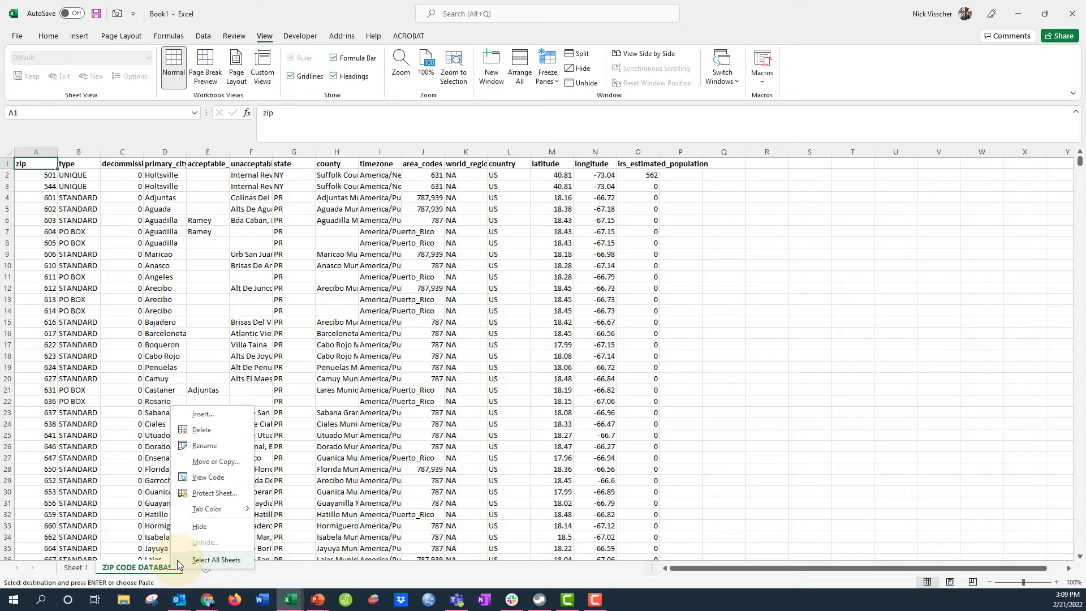
mouse_move(184, 510)
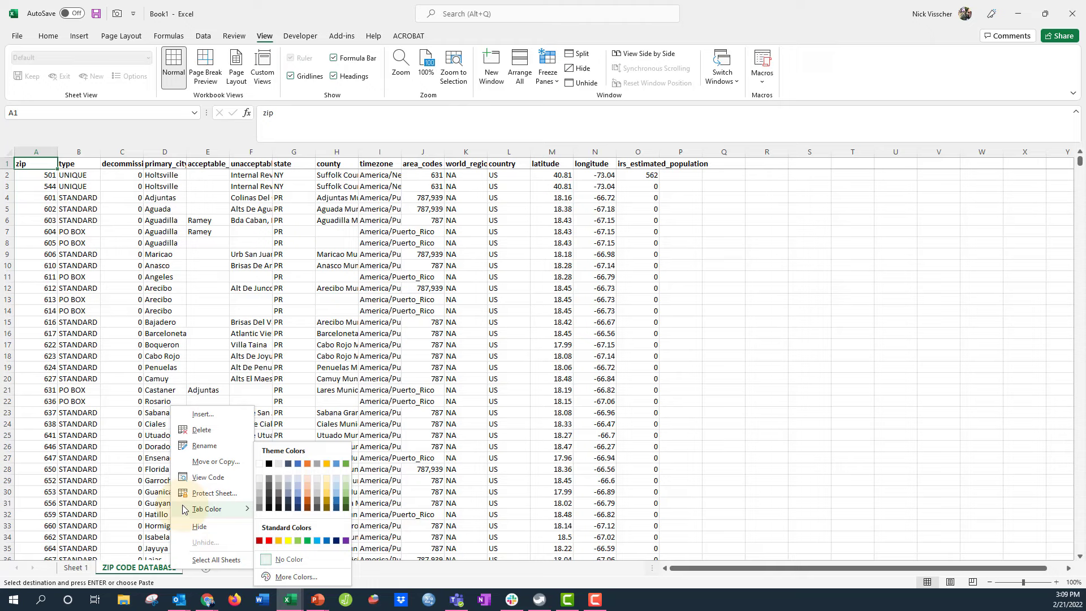
click(320, 542)
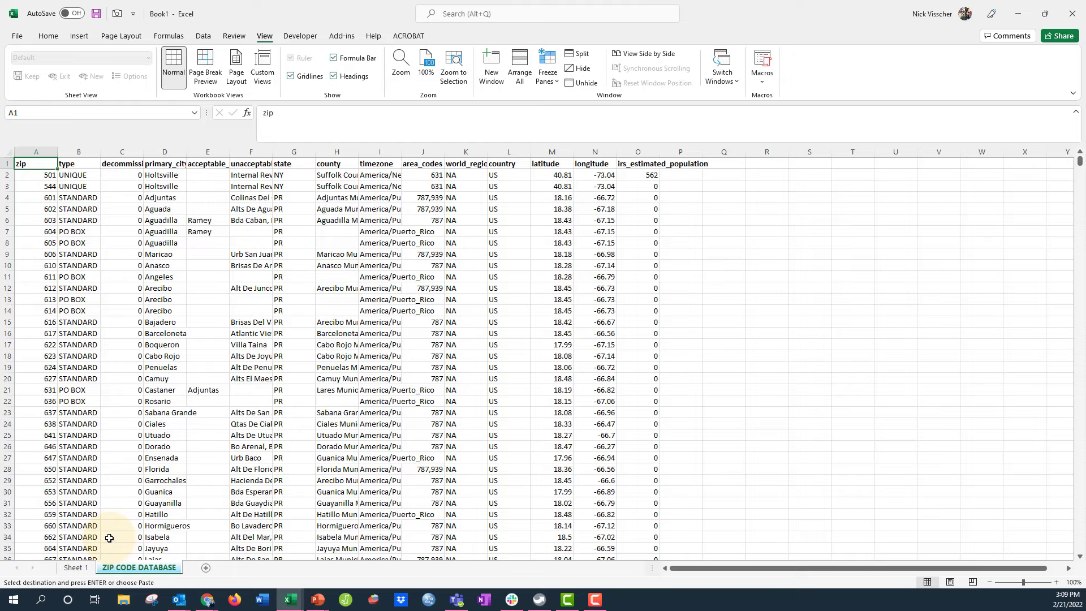
click(74, 567)
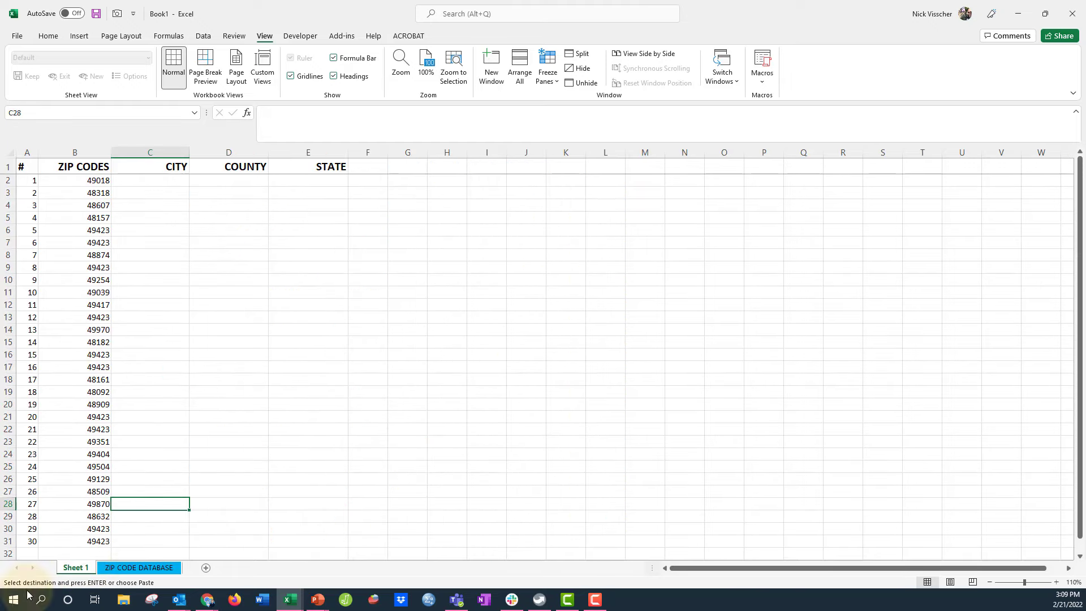
Rename Sheet 1 to 'ZIP CODE LIST'.
right_click(60, 573)
click(120, 450)
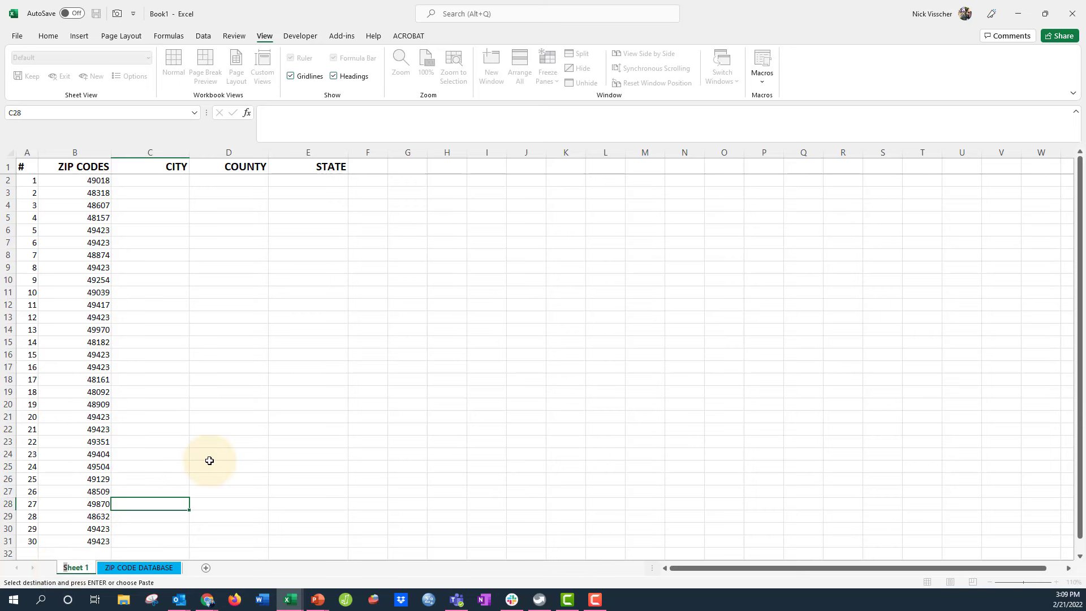
text(z)
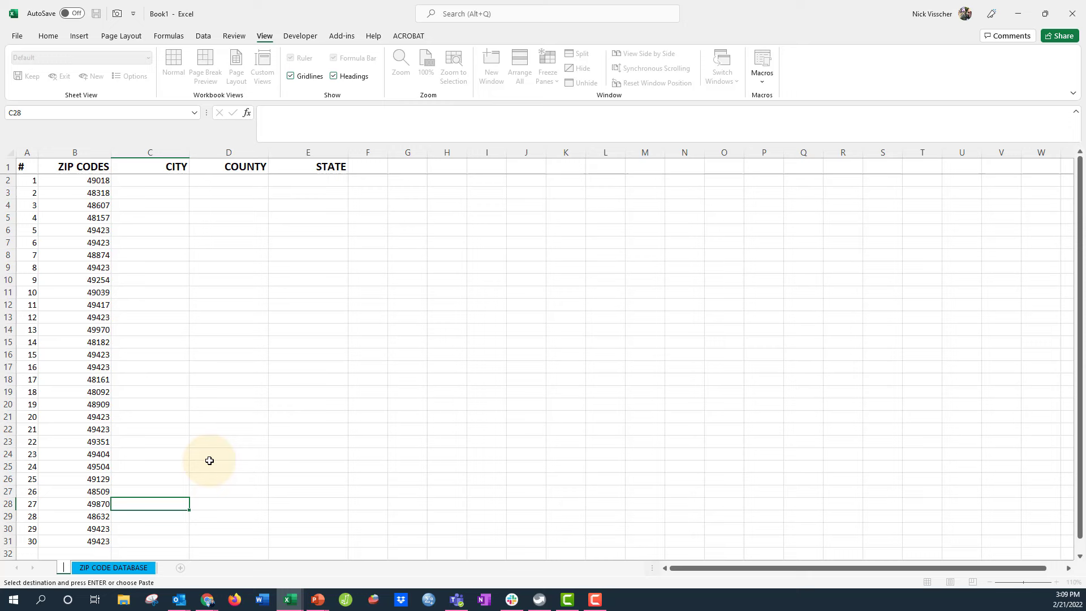
key(BackSpace)
text(ZIP CODE LIST)
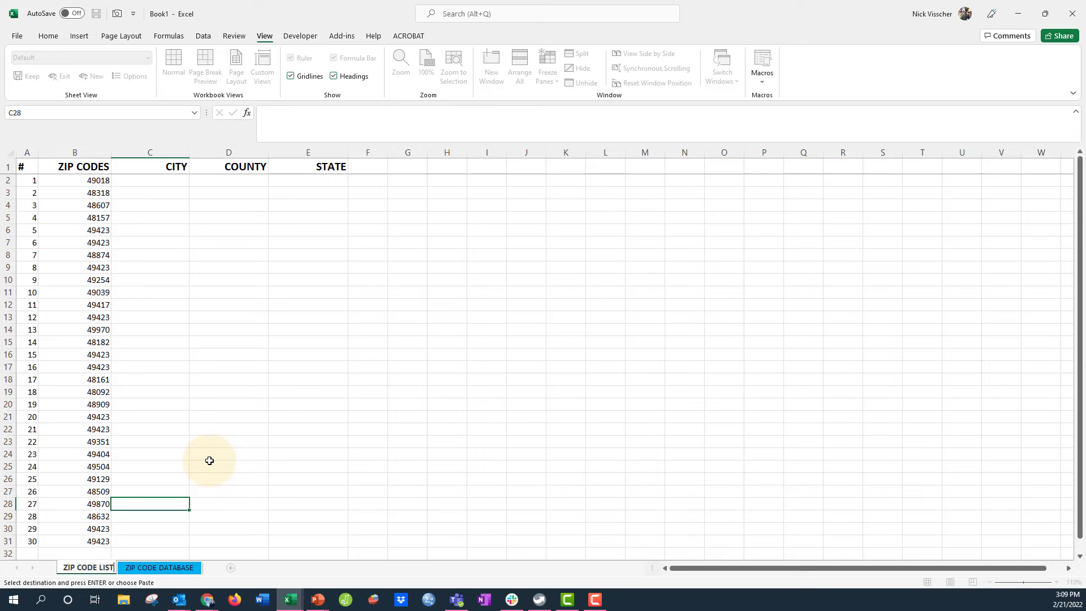
key(Return)
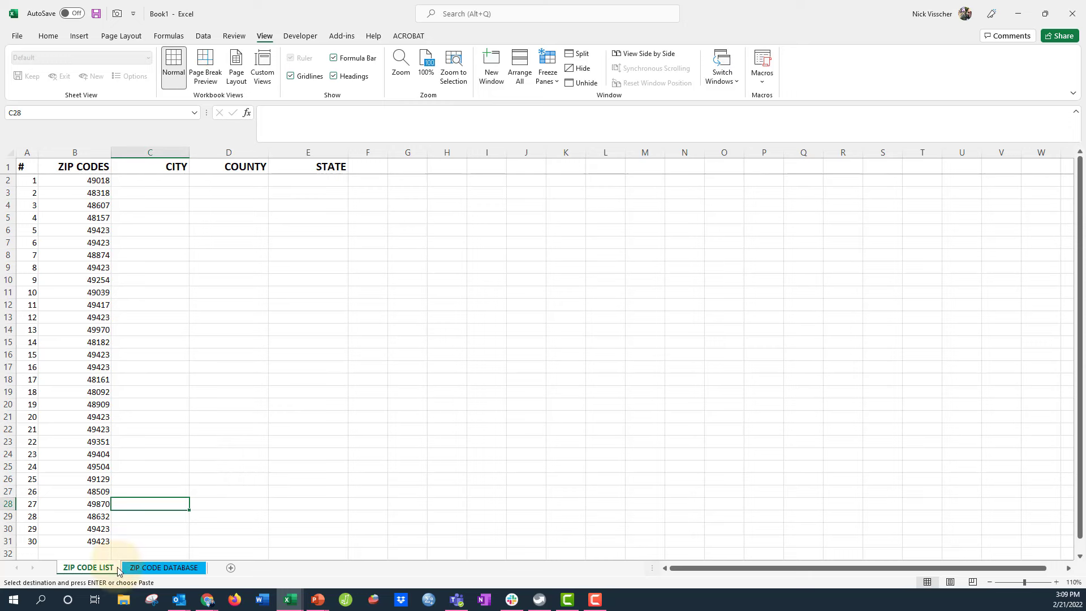
Give the ZIP CODE LIST tab a purple color.
right_click(116, 569)
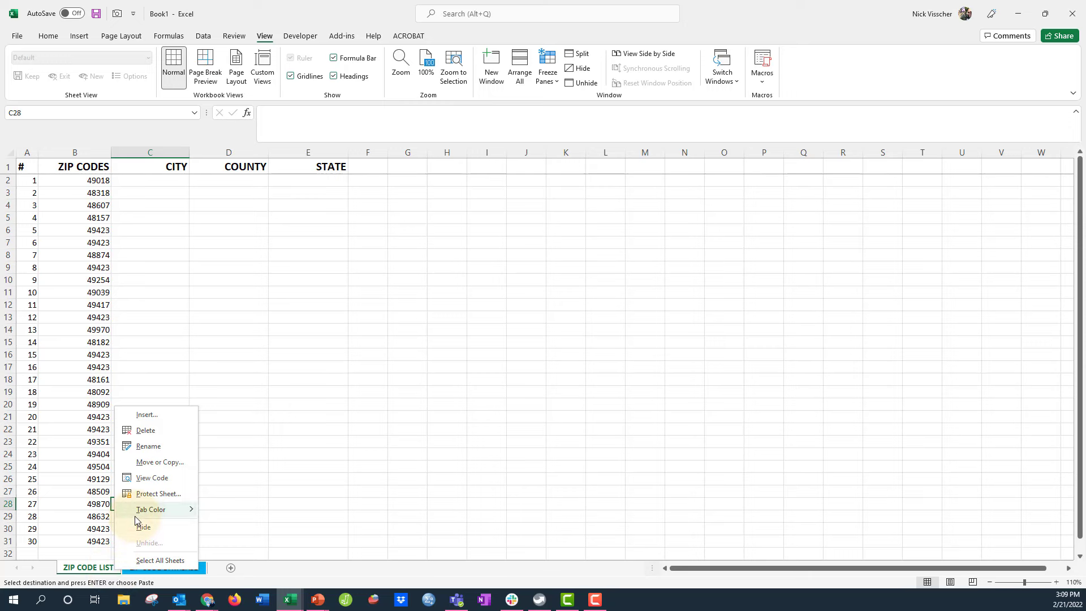
mouse_move(135, 512)
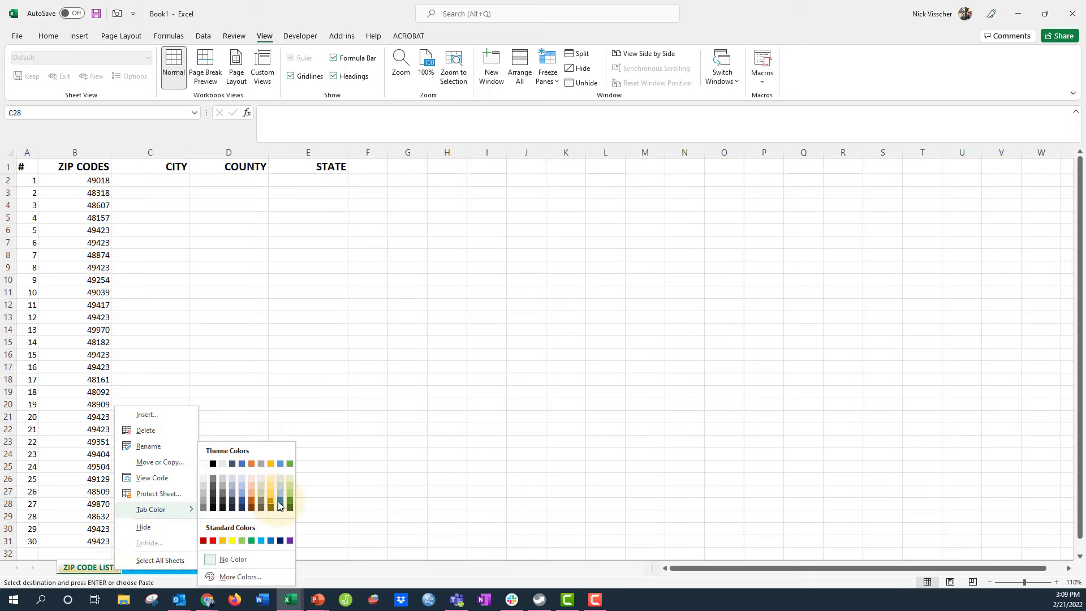
click(289, 540)
click(287, 528)
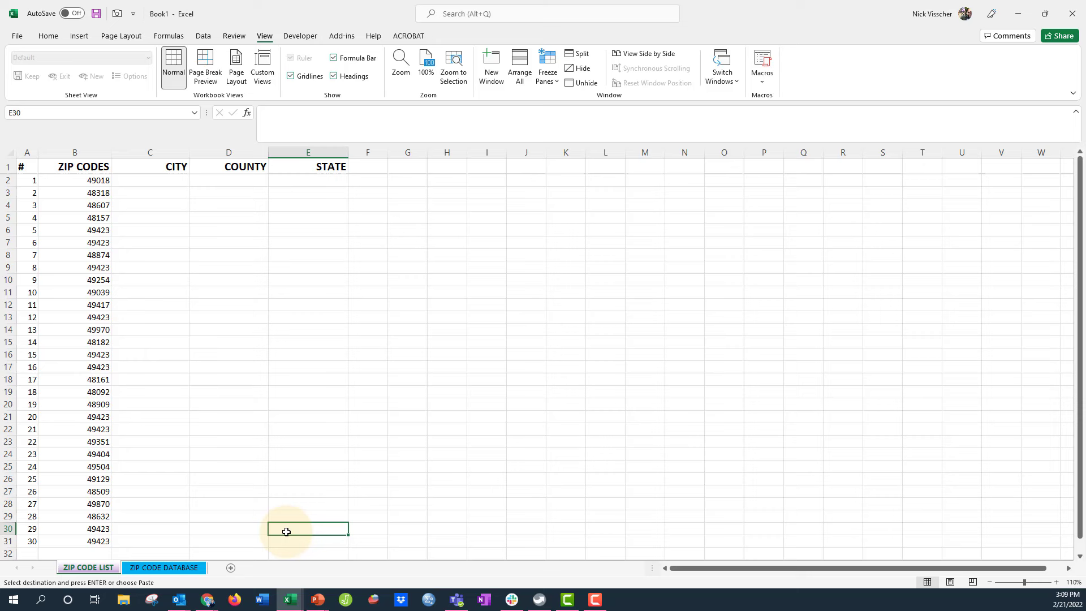
click(282, 544)
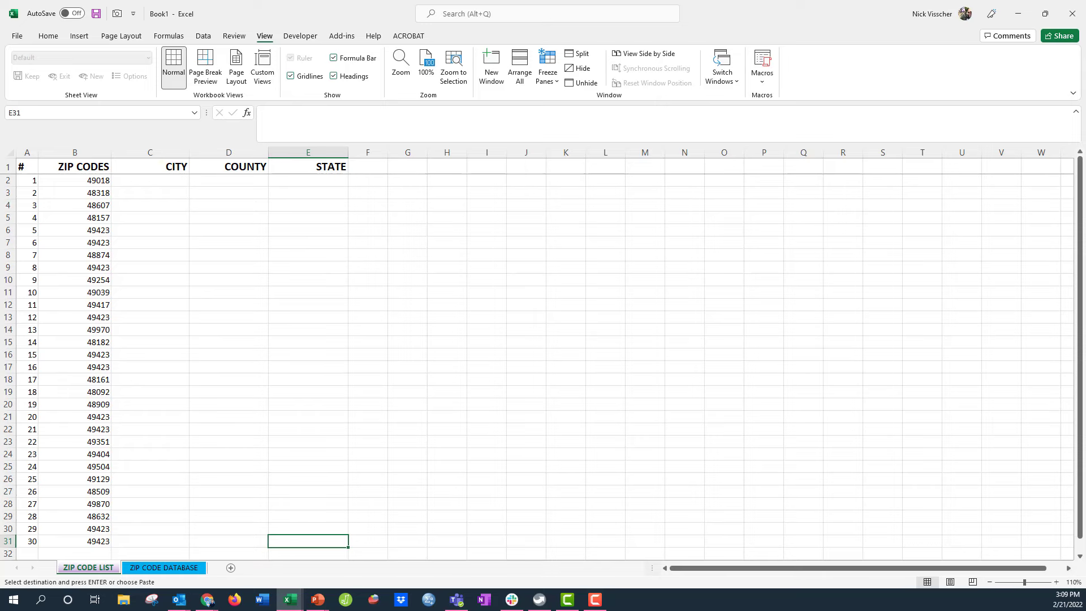
click(158, 568)
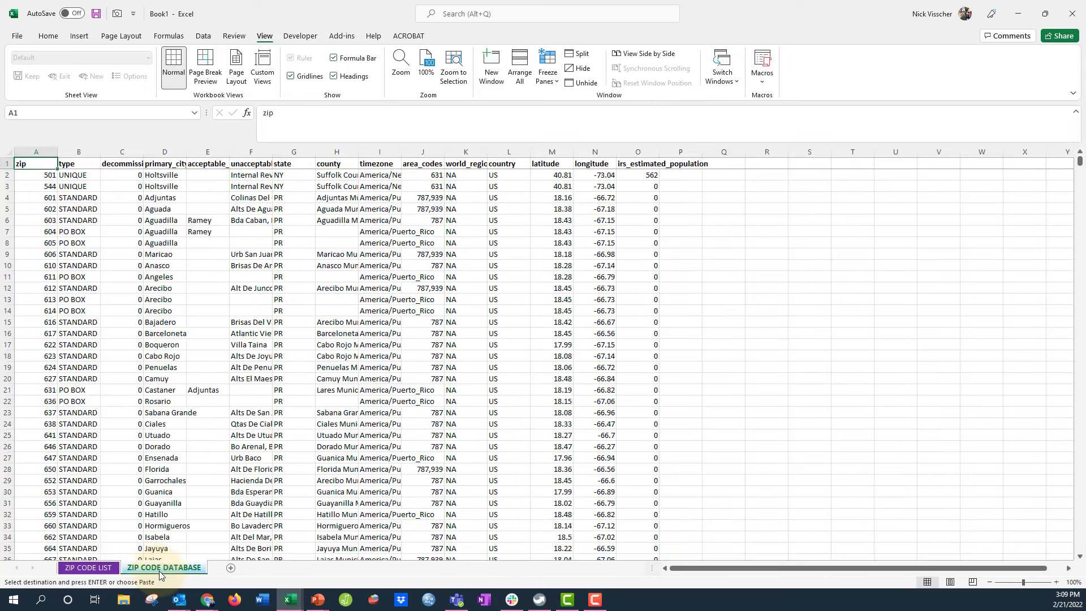
click(107, 569)
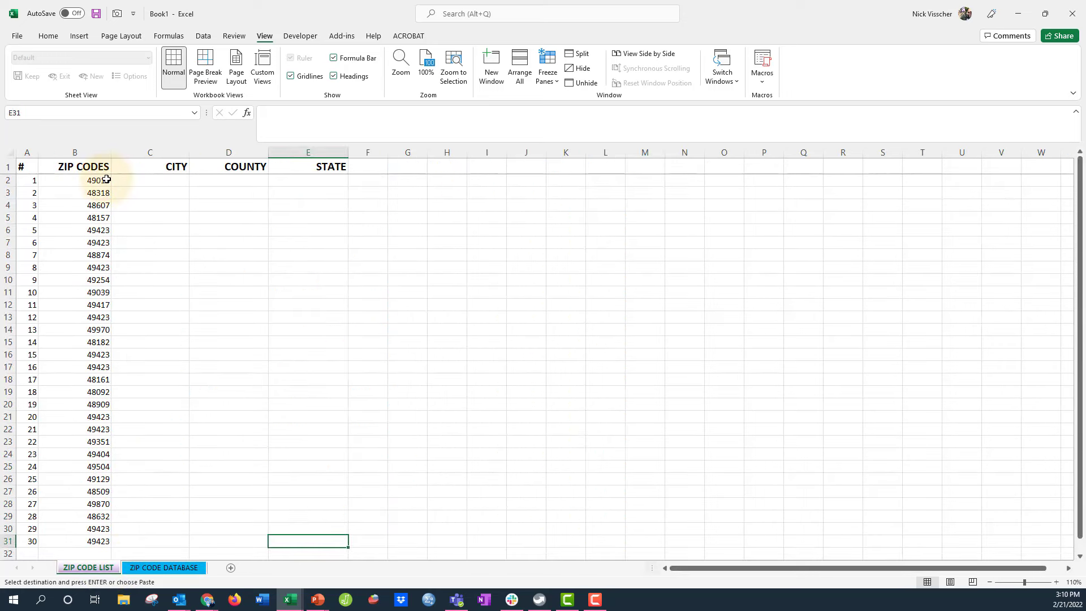
click(60, 179)
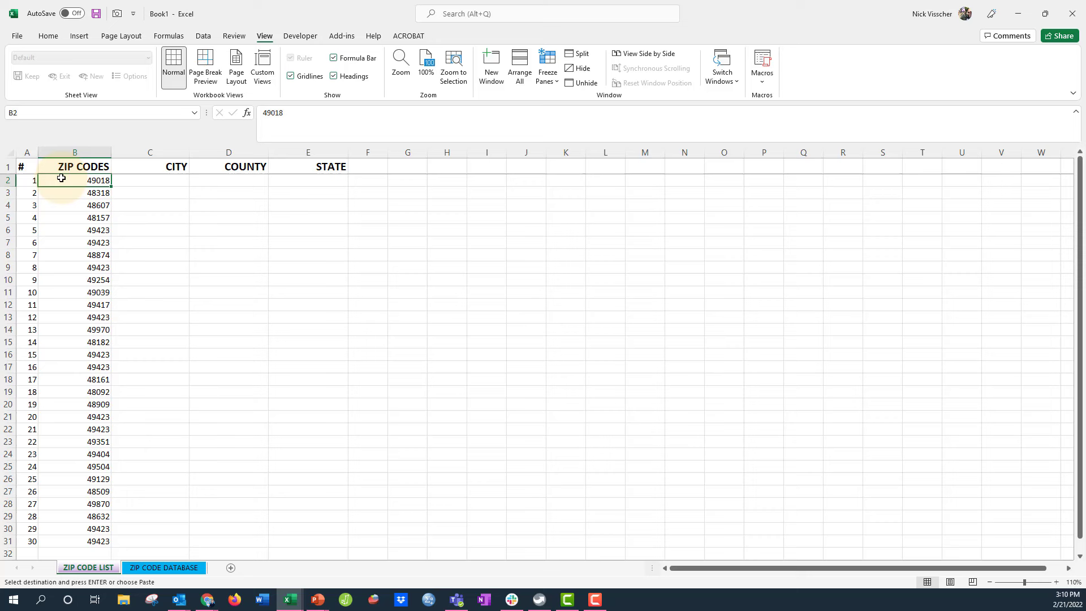
click(126, 176)
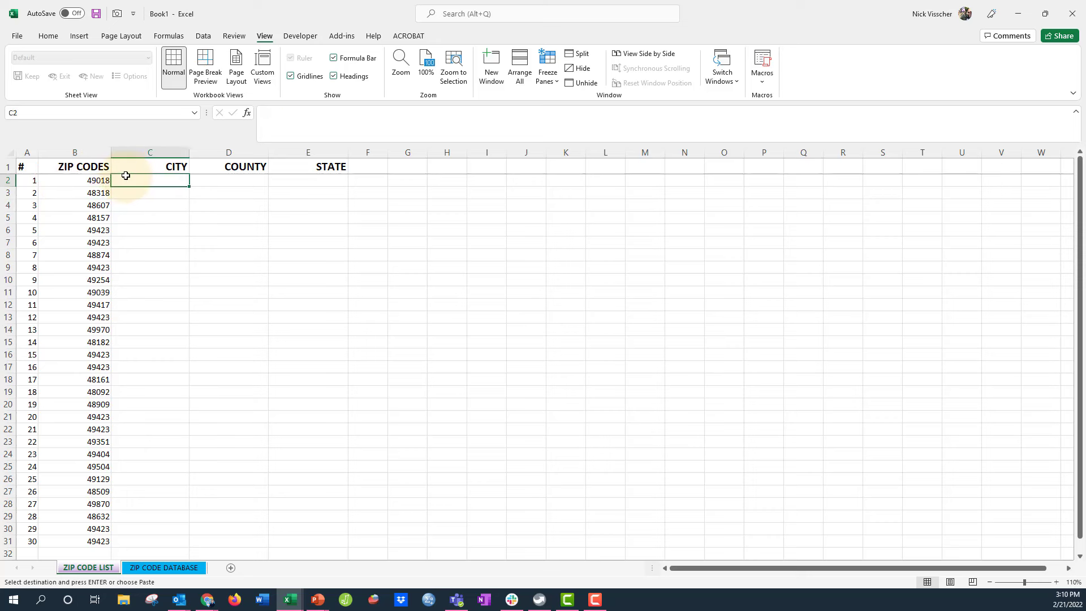
key(Right)
key(Right)
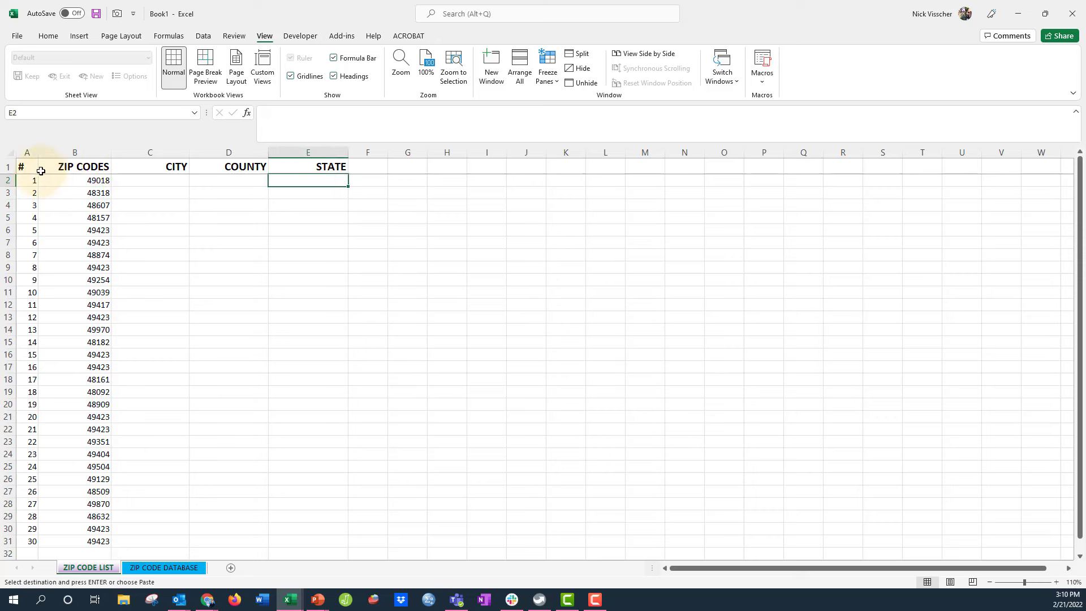
click(70, 180)
click(181, 568)
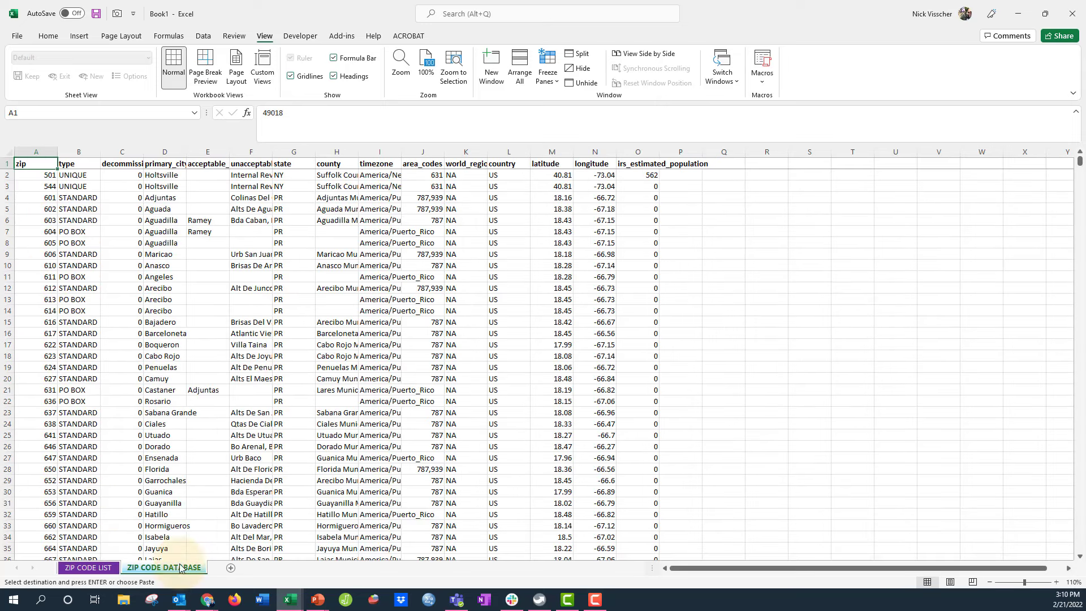
click(81, 568)
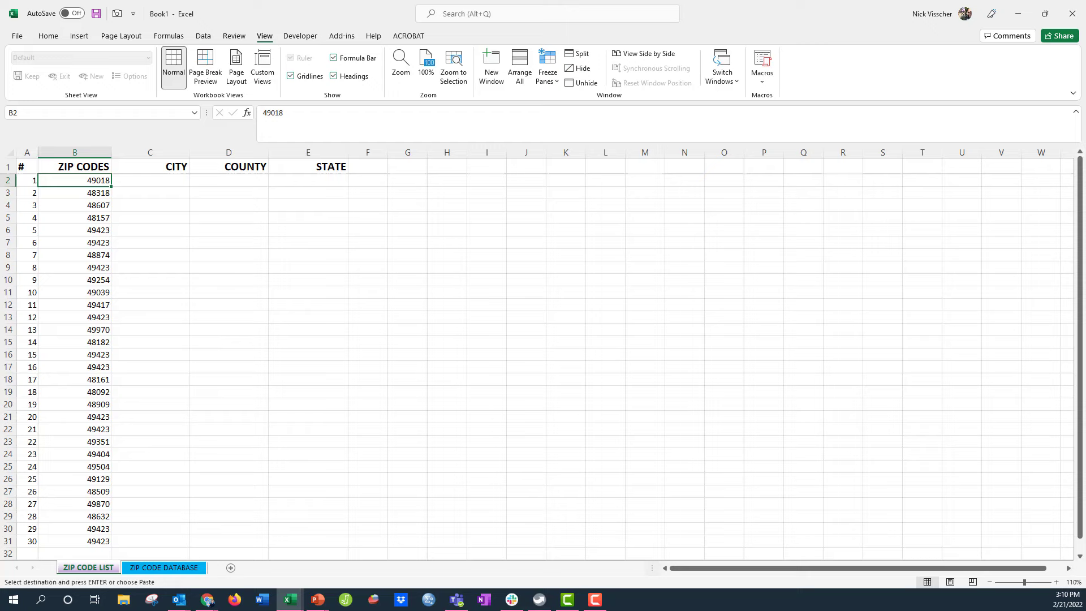
click(207, 600)
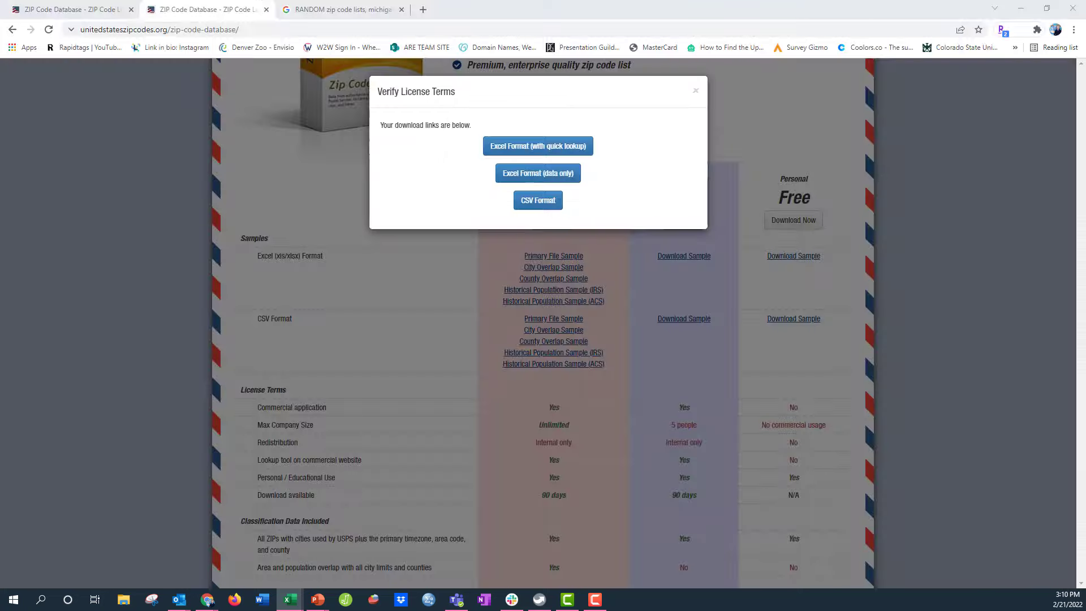
click(208, 601)
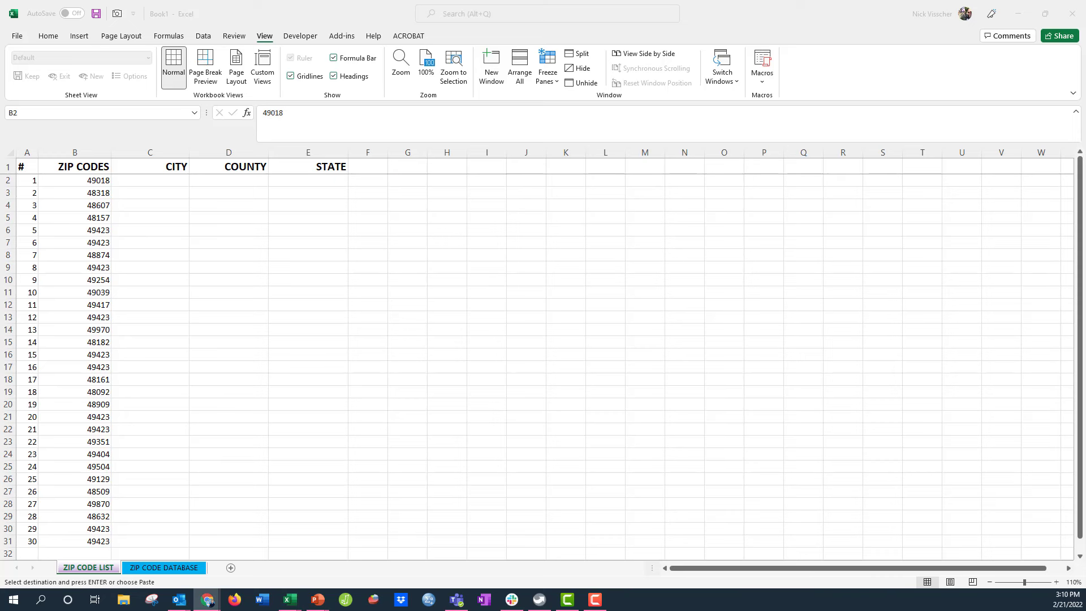